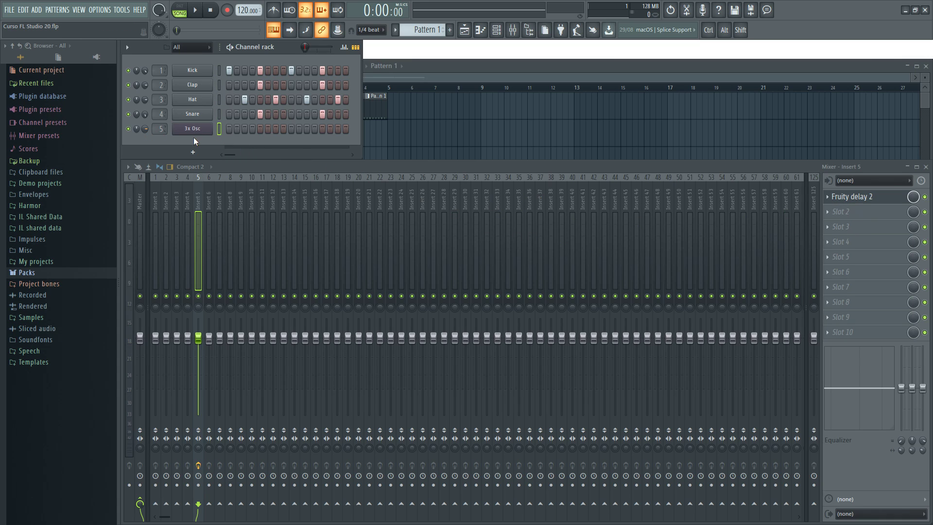
- Load Fruity Delay 2 into the first effect slot of mixer Insert 5 and reposition its editor window
click(830, 197)
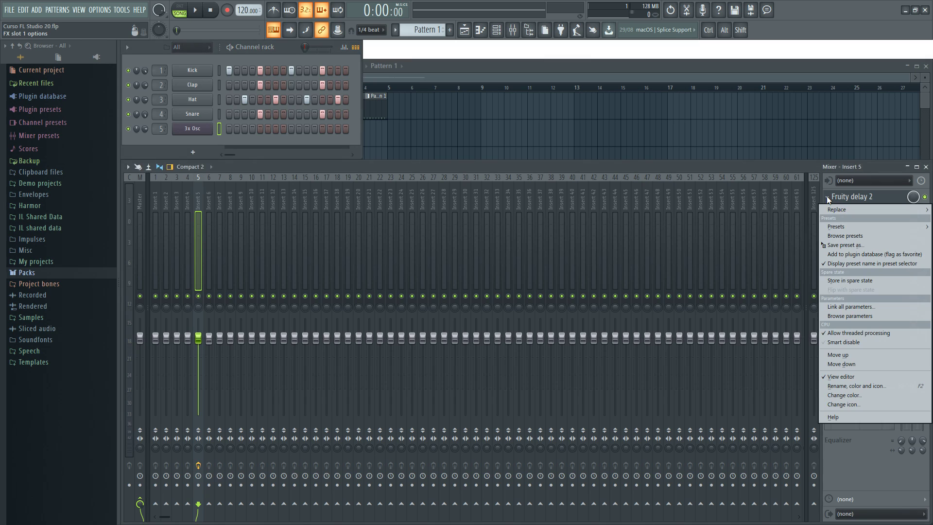
mouse_move(856, 209)
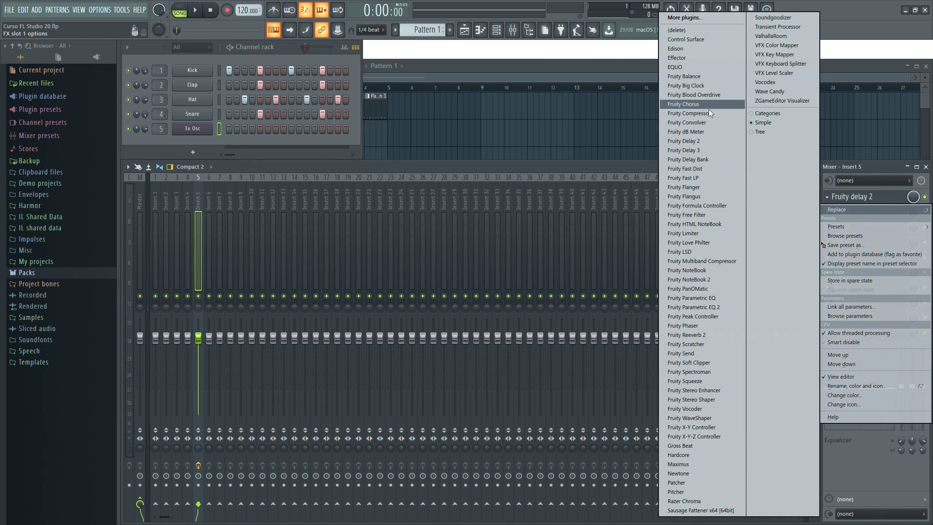
click(696, 140)
drag(497, 195, 449, 191)
- Open the 3x Osc editor and arrange it beside the channel rack with the Fruity Delay 2 window below it
click(199, 130)
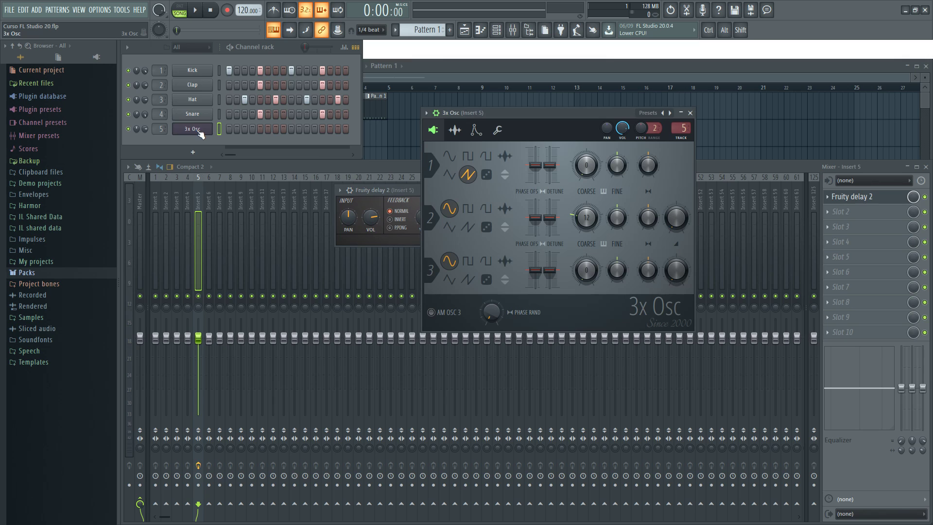
drag(519, 116, 459, 48)
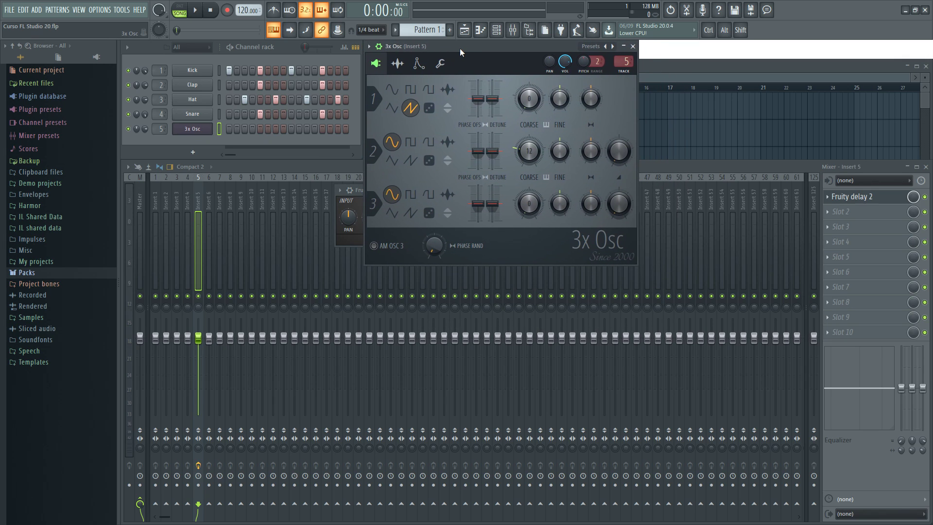
click(361, 191)
drag(396, 190, 430, 303)
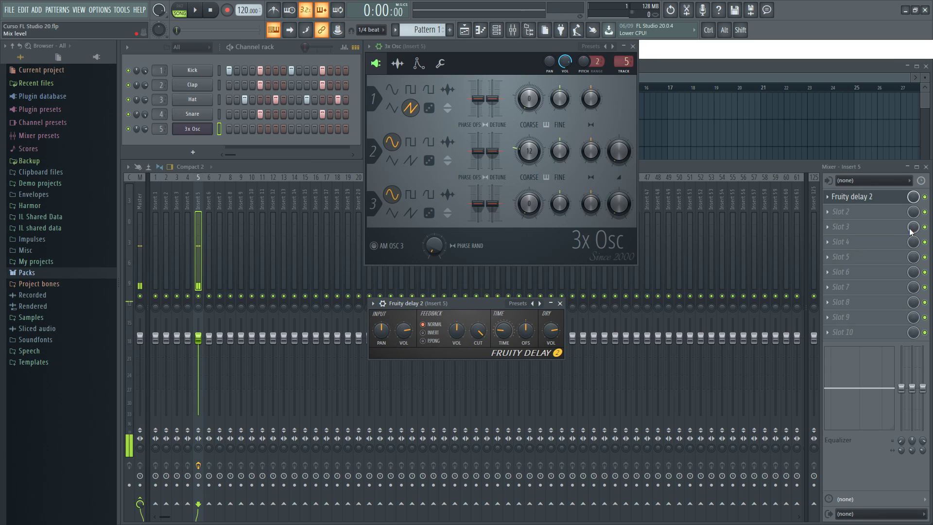
- Bypass Fruity Delay 2 on Insert 5, play the dry 3x Osc notes for comparison, and re-enable the effect
click(925, 197)
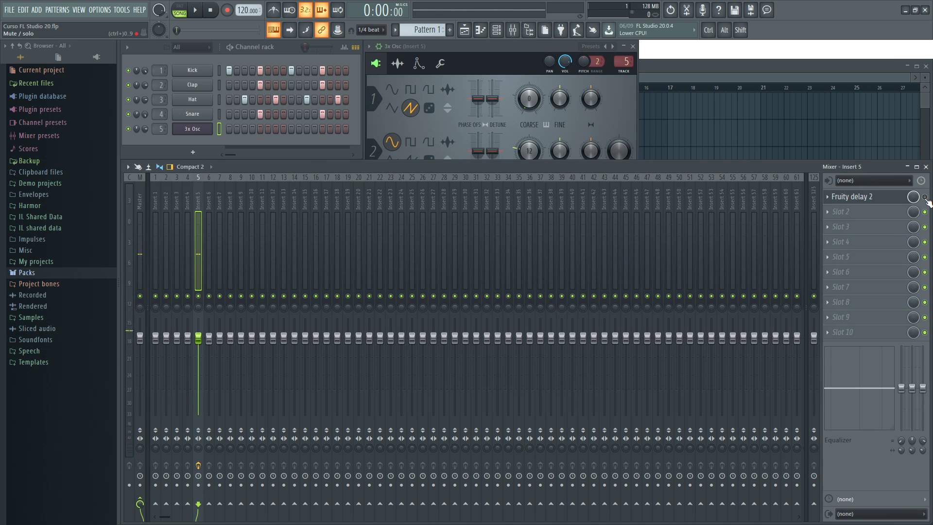
key(z)
key(z)
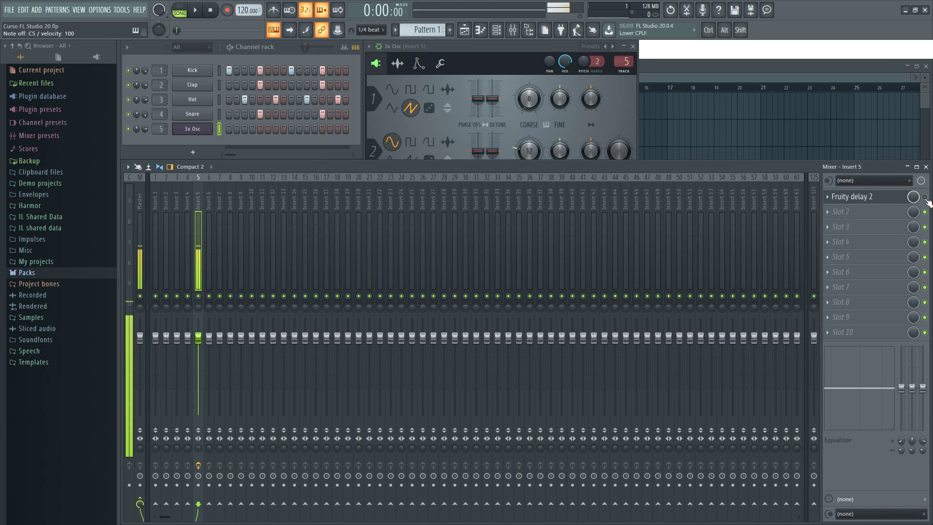
click(925, 197)
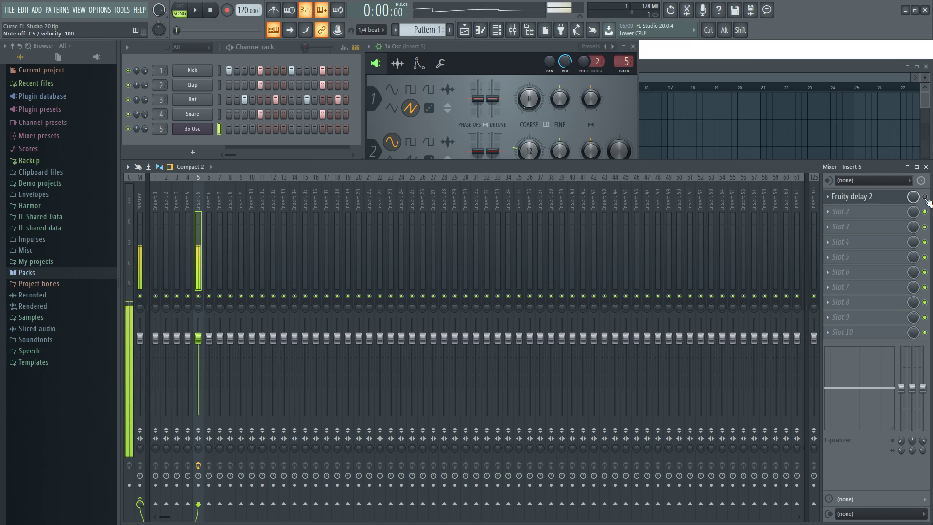
- Bring the Fruity Delay 2 editor back up and place it over the mixer, below the 3x Osc window
click(879, 197)
drag(480, 303, 467, 257)
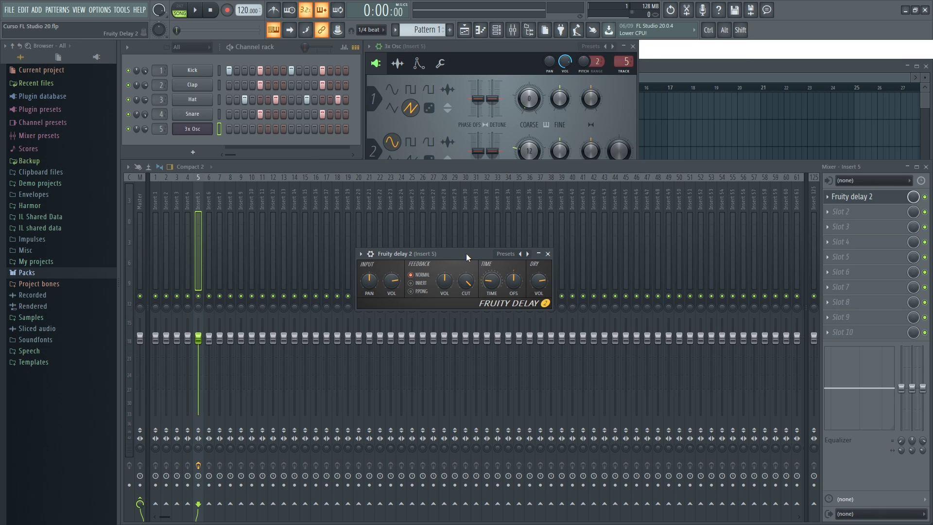
drag(466, 253, 458, 261)
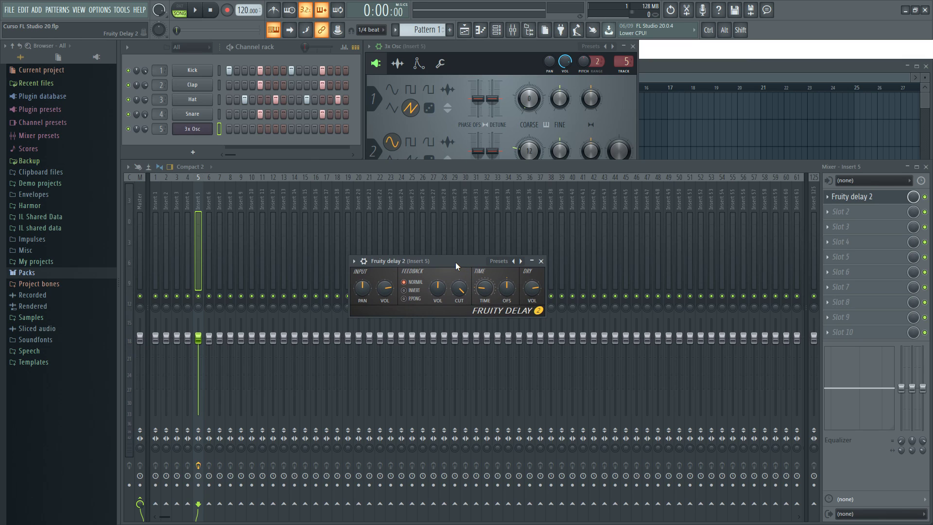
drag(456, 265, 456, 258)
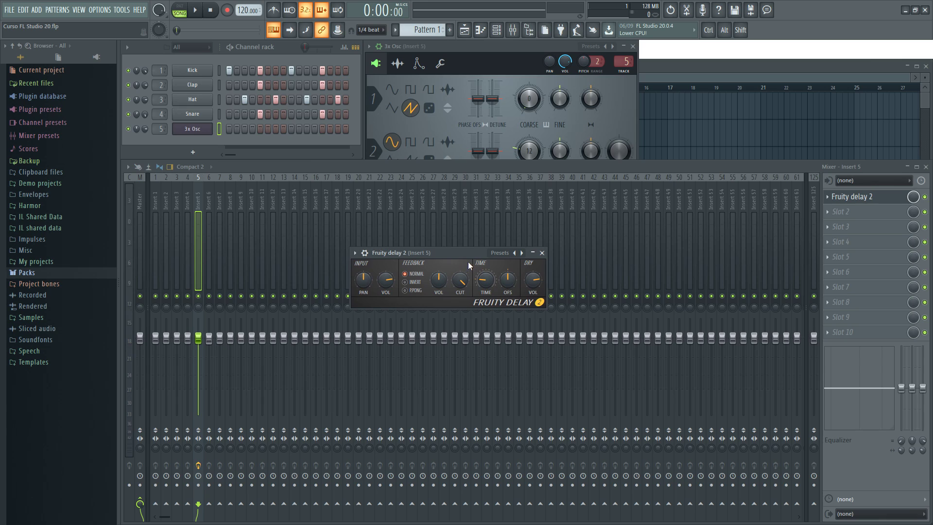
drag(453, 252, 459, 247)
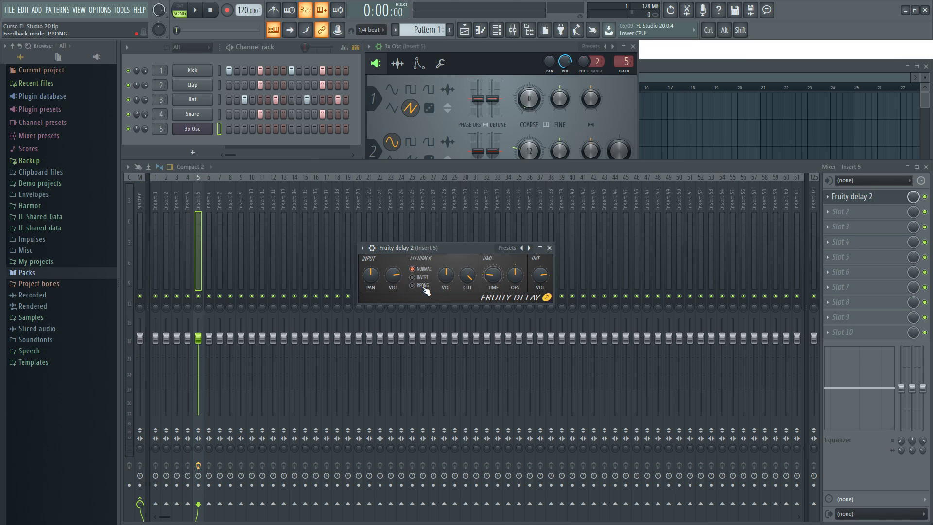
- Audition the delay with its input panned left and right, and reset the input pan to its default
key(z)
key(z)
key(z)
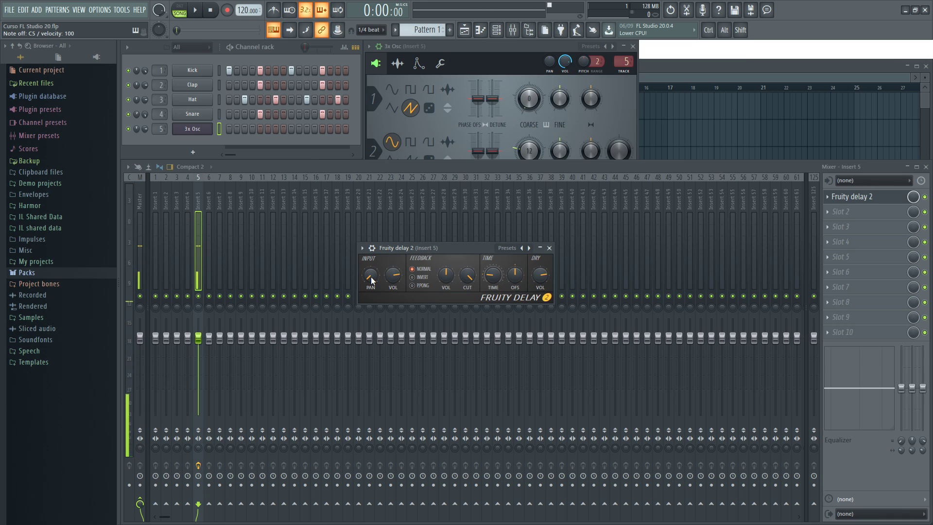
key(z)
drag(372, 289, 373, 267)
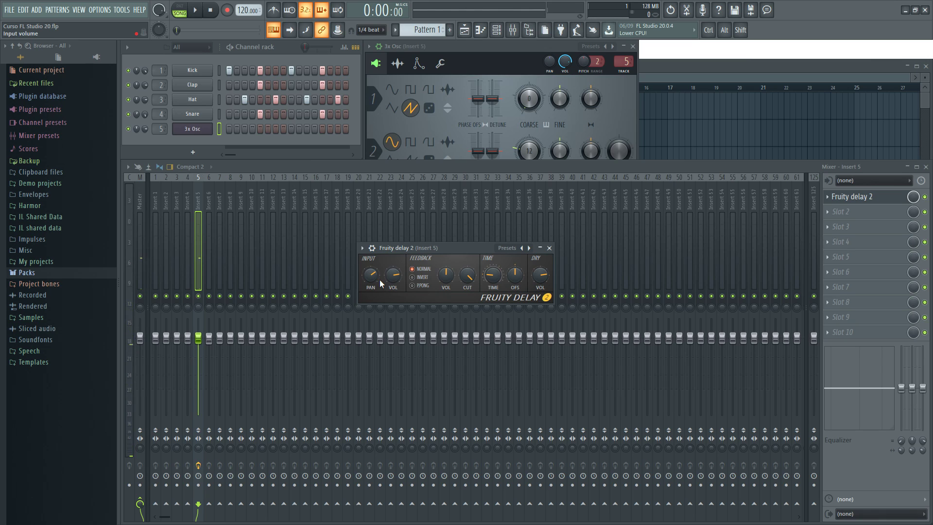
key(z)
key(z)
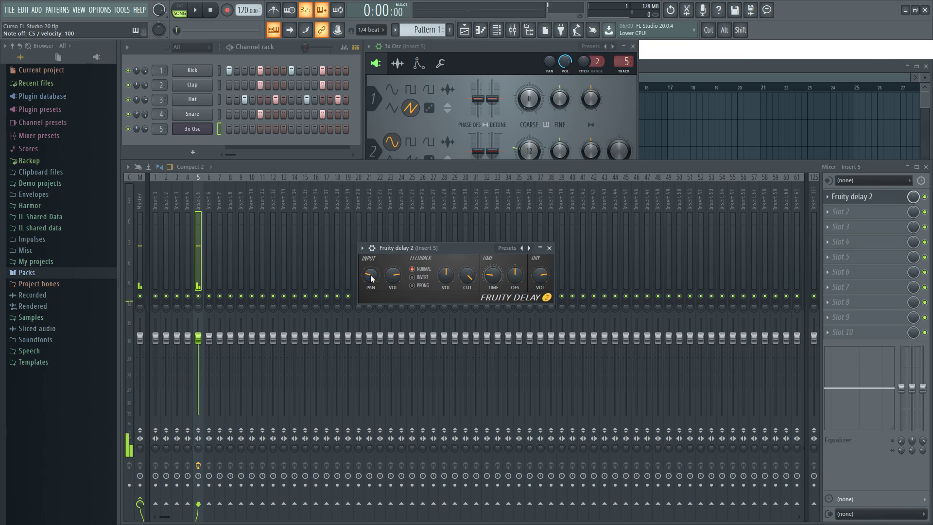
right_click(369, 278)
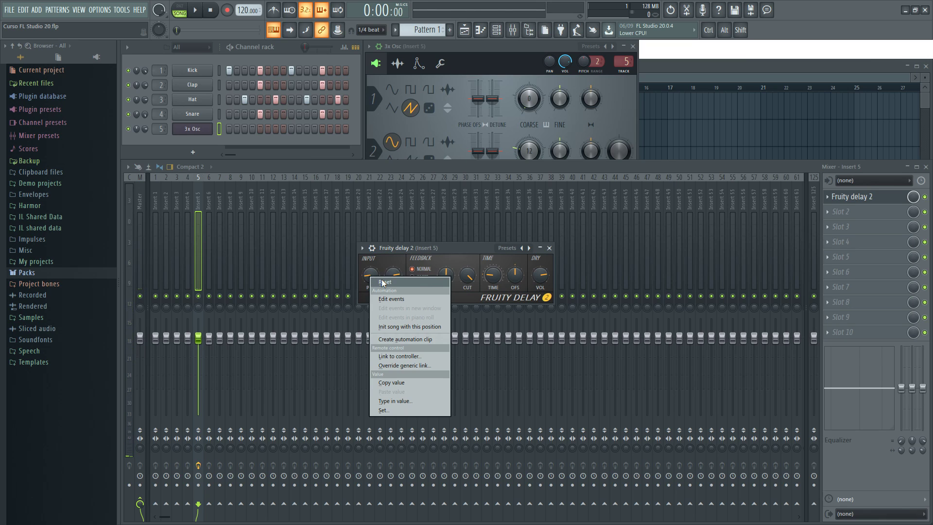
click(380, 281)
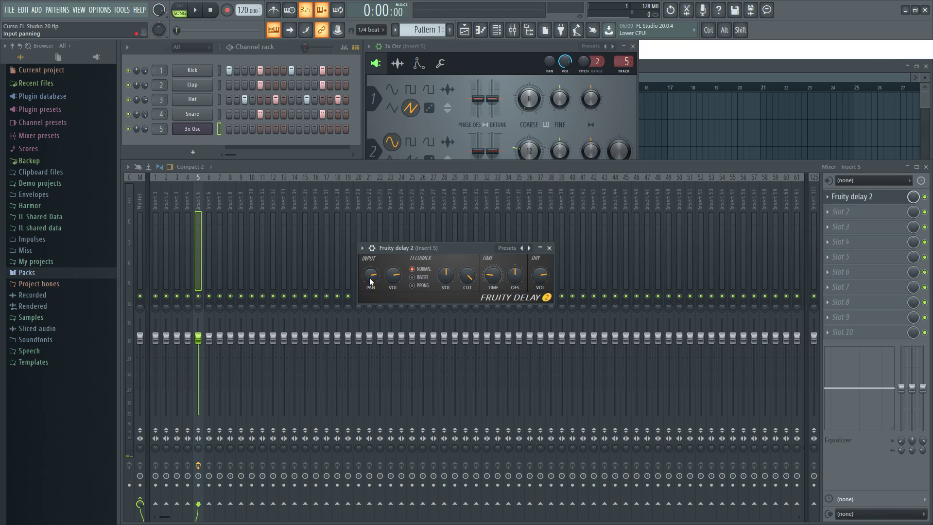
- Audition the delay with its input volume at minimum and at maximum, and restore the original level
drag(431, 246, 421, 244)
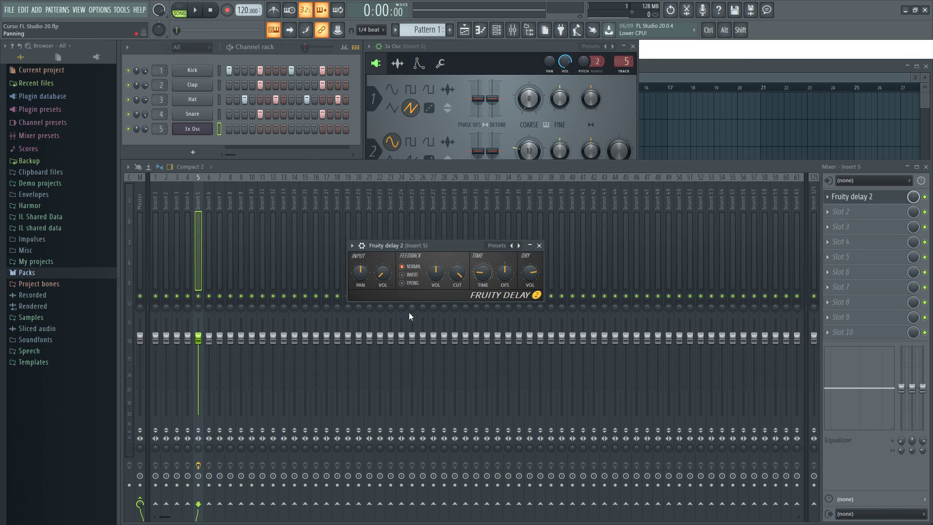
key(q)
drag(383, 275, 383, 336)
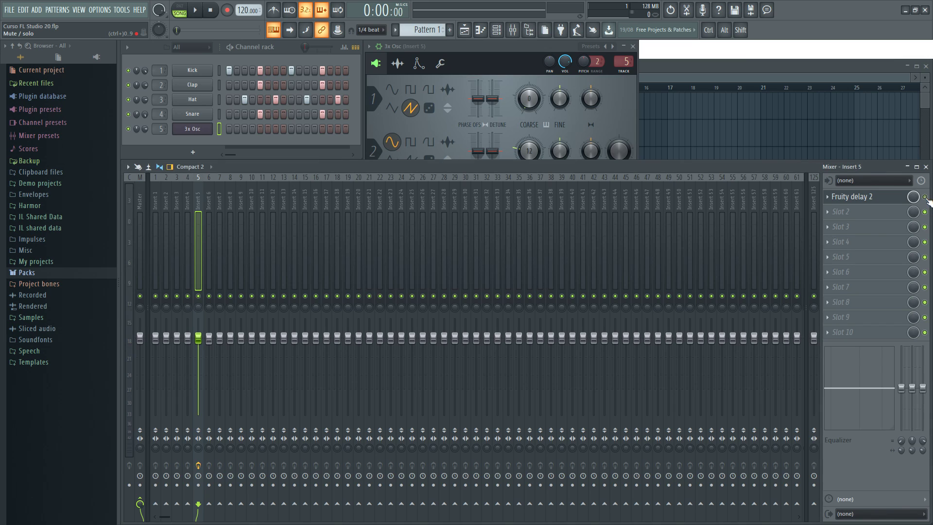
drag(437, 246, 436, 241)
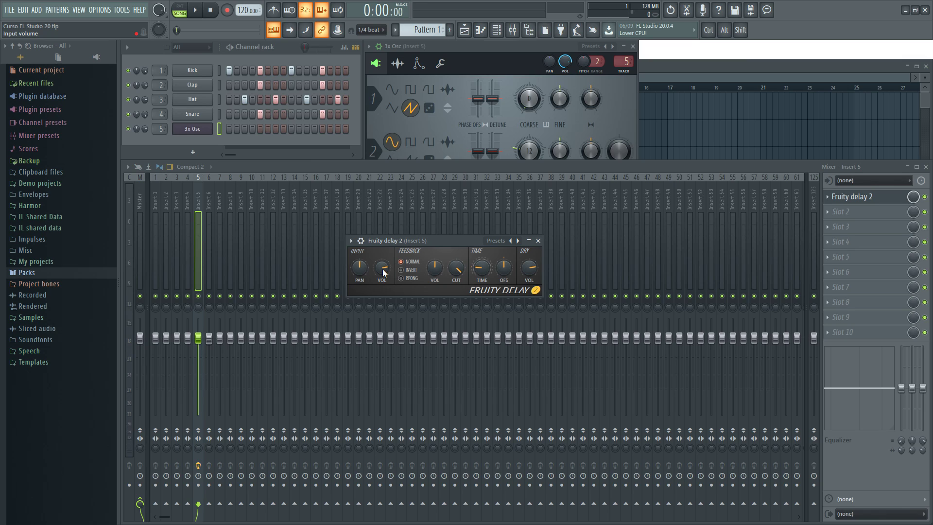
key(z)
drag(383, 270, 383, 268)
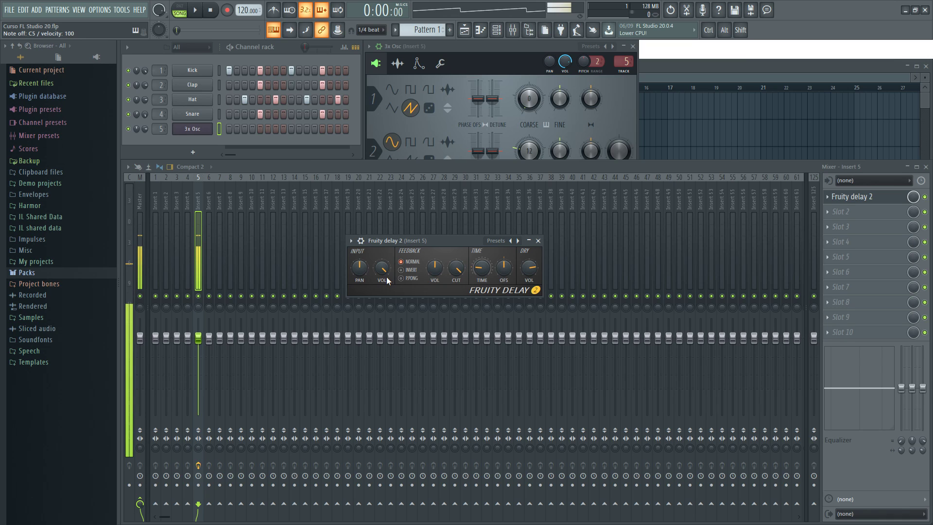
drag(382, 270, 383, 273)
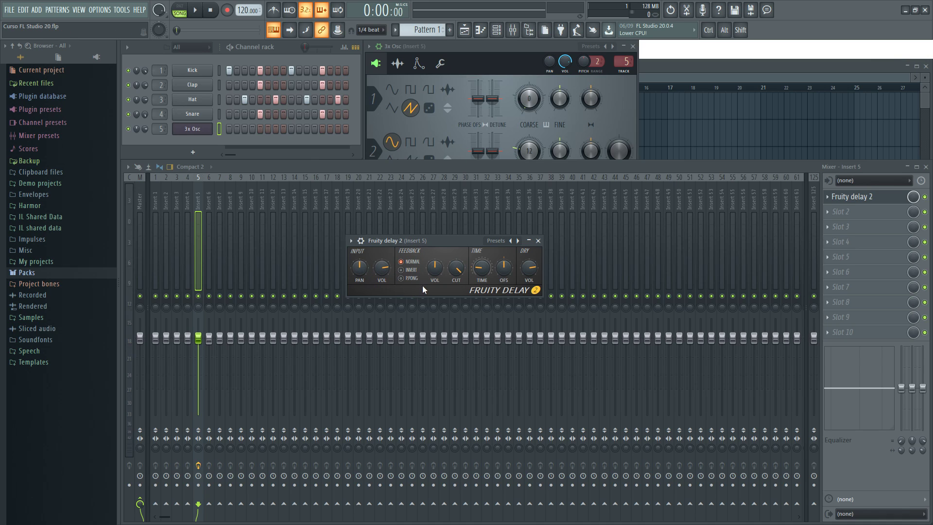
- Audition the 3x Osc echoes with the input panned fully left while trying the feedback volume
key(z)
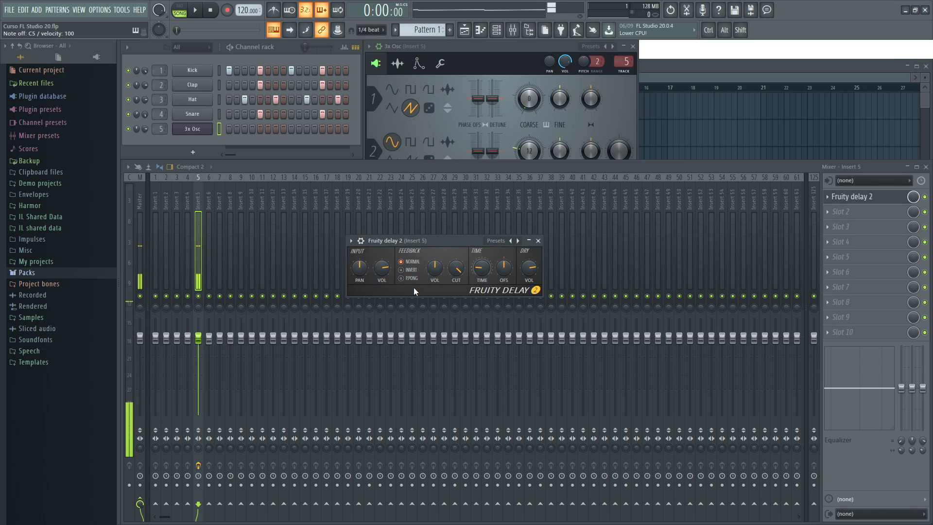
key(z)
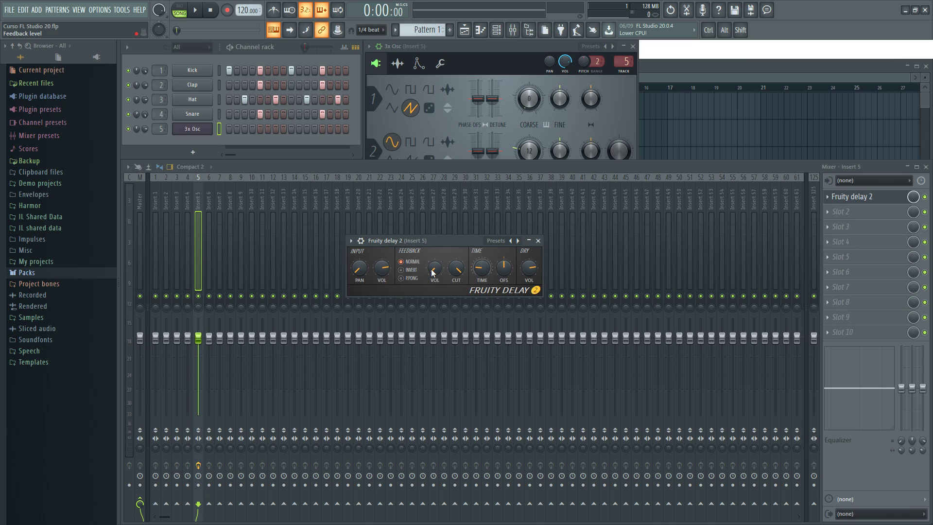
key(q)
key(q)
key(q)
- Vary the feedback cutoff of Fruity Delay 2 and play notes to hear the filtered echoes
drag(456, 268, 457, 254)
key(z)
drag(459, 272, 459, 261)
key(z)
- Audition the Invert and P.Pong feedback modes with played notes, and return the feedback mode to Normal
click(412, 269)
key(q)
key(z)
click(411, 283)
key(z)
key(z)
click(406, 262)
key(z)
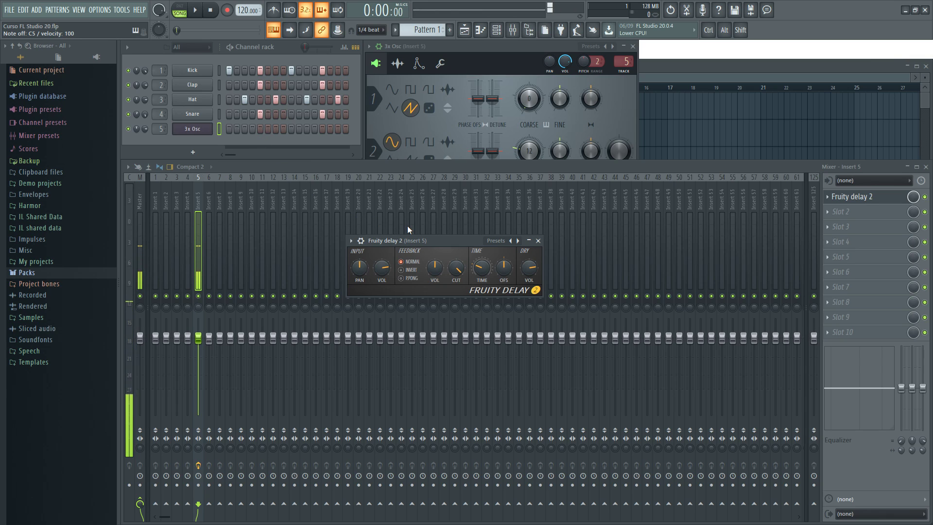
- Set the delay time to 2.00 and audition the echoes, illustrating the spacing with two temporary steps on the 3x Osc row
click(478, 276)
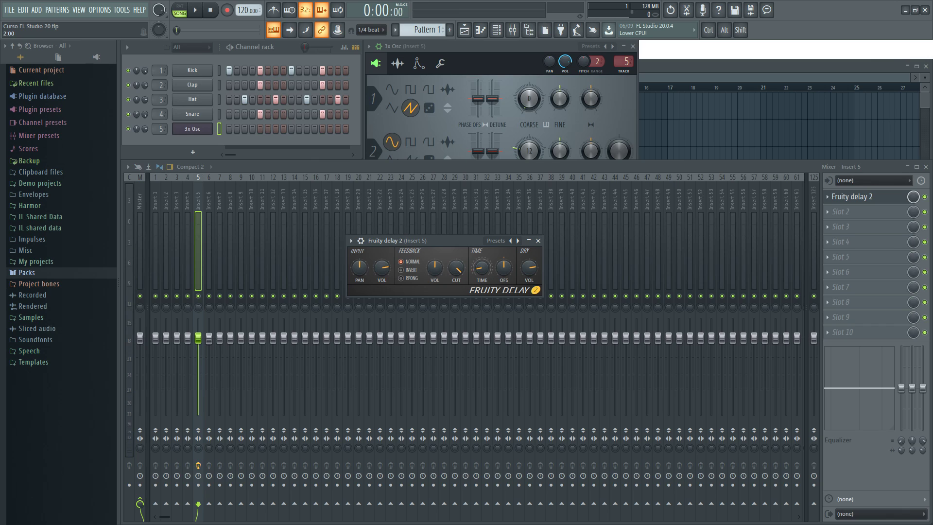
click(229, 129)
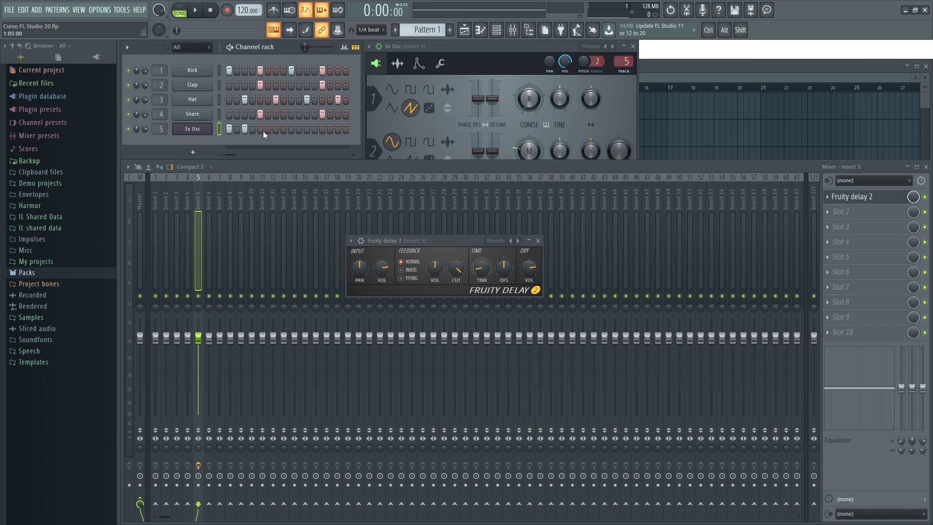
right_click(245, 129)
right_click(229, 129)
key(z)
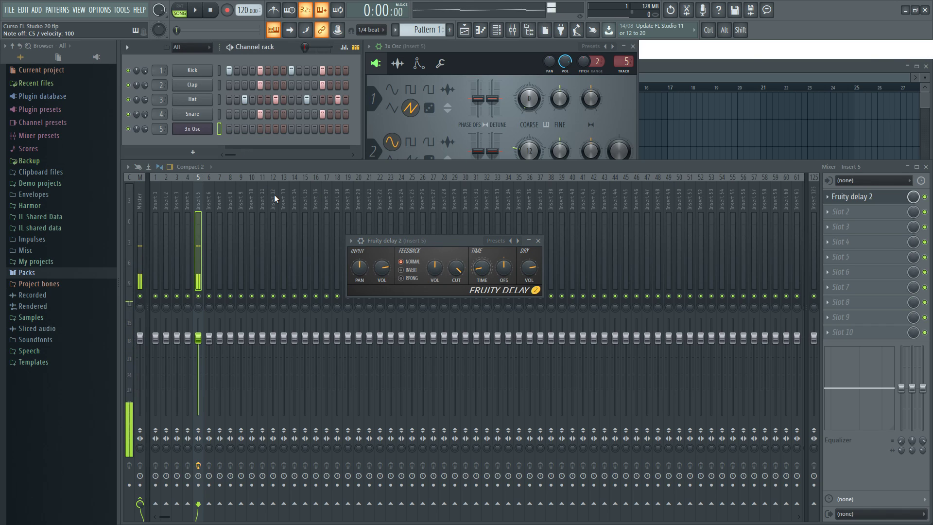
key(z)
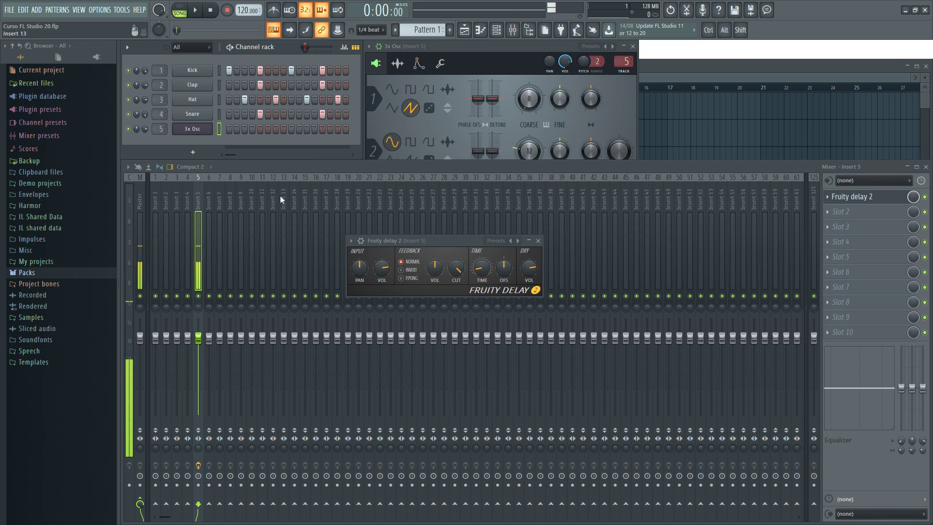
- Audition played notes with the delay time at 1.00 and at the middle of its range
drag(481, 269, 481, 275)
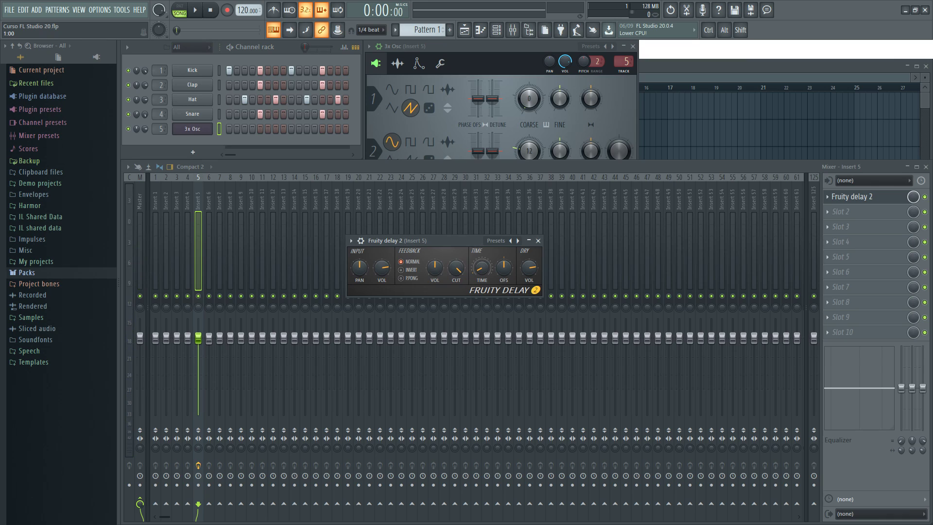
key(z)
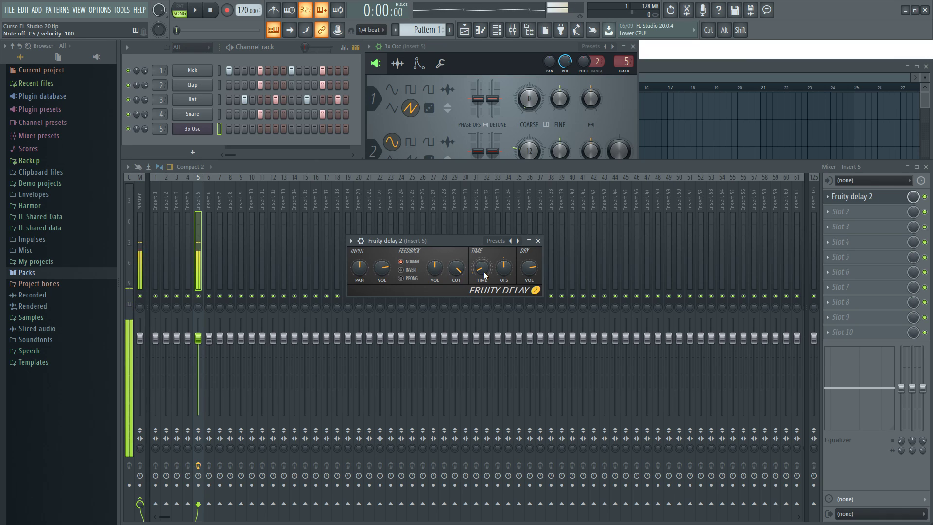
drag(479, 269, 479, 105)
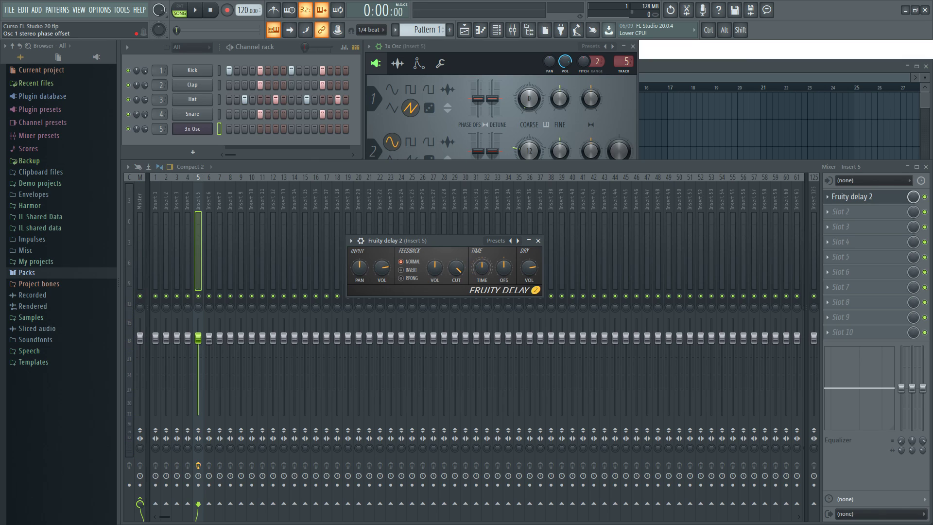
drag(480, 271, 481, 270)
key(q)
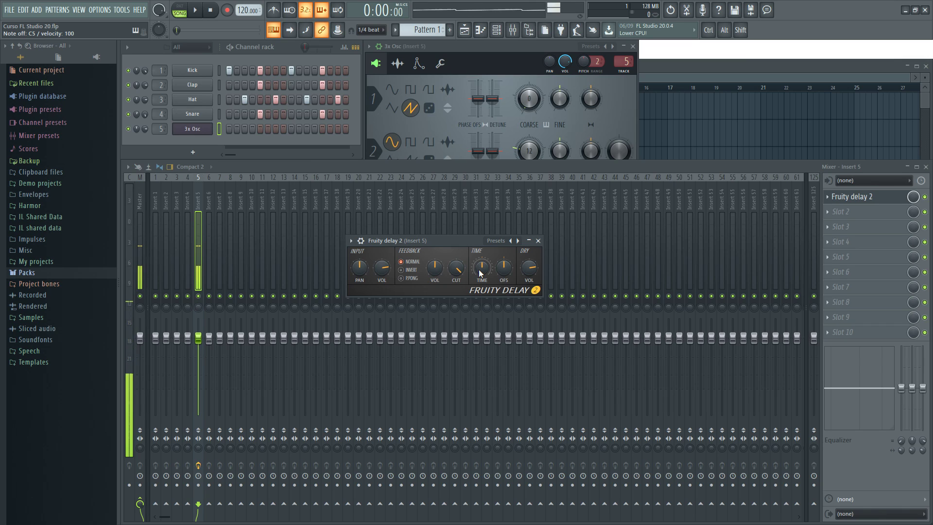
- Set the delay time to 3.00, fine-tune it upward while auditioning a note, and try the time offset control
drag(479, 269, 483, 271)
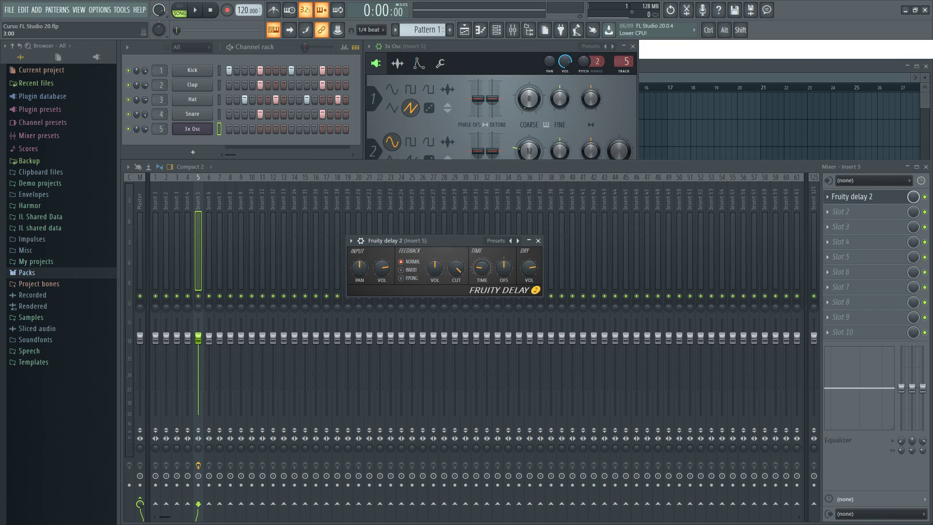
drag(485, 275, 485, 274)
key(z)
mouse_move(505, 270)
mouse_down()
mouse_move(506, 261)
mouse_move(504, 269)
mouse_up()
drag(460, 244, 455, 244)
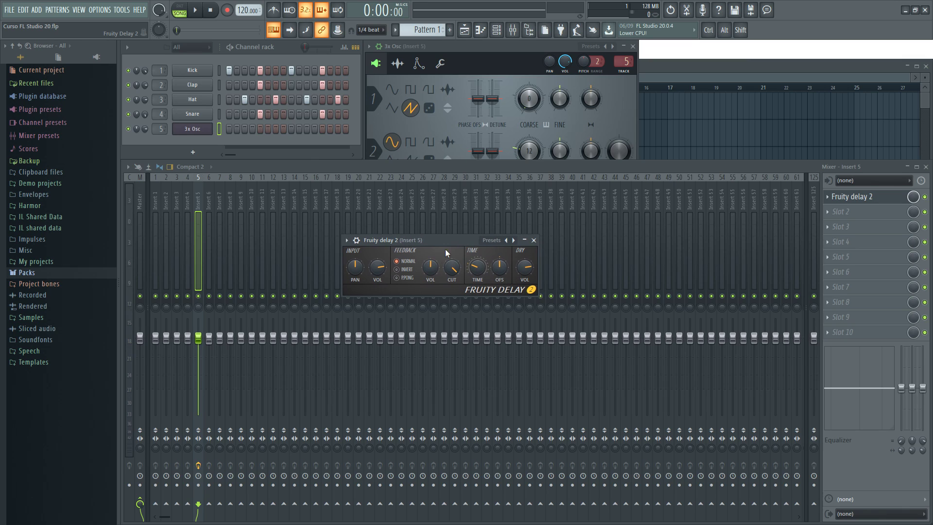
- Audition played notes while shifting the time offset to the right in stages, through about 52.8 ms
drag(499, 278, 499, 277)
key(z)
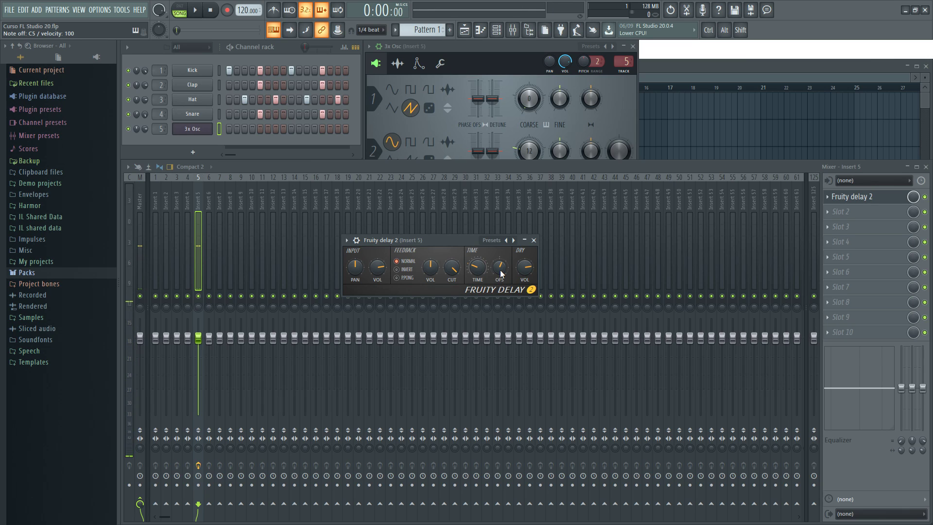
key(q)
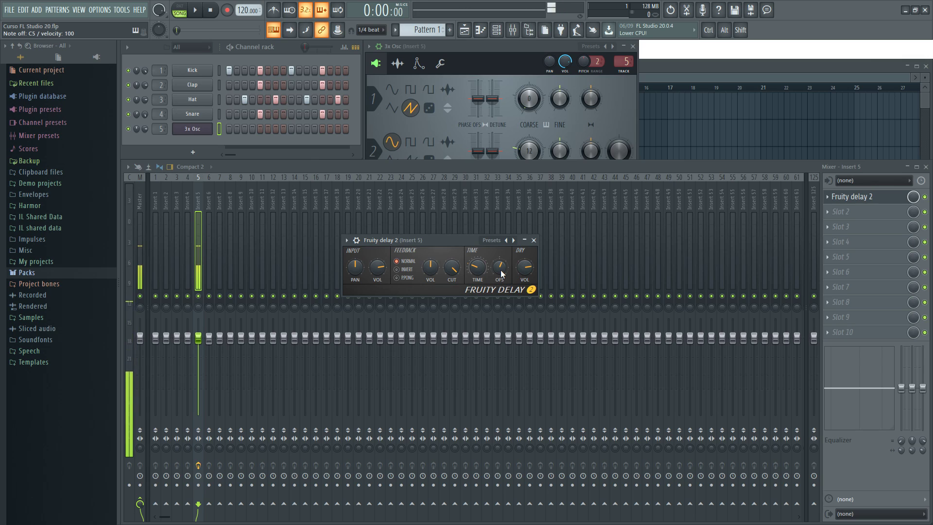
drag(502, 274, 501, 269)
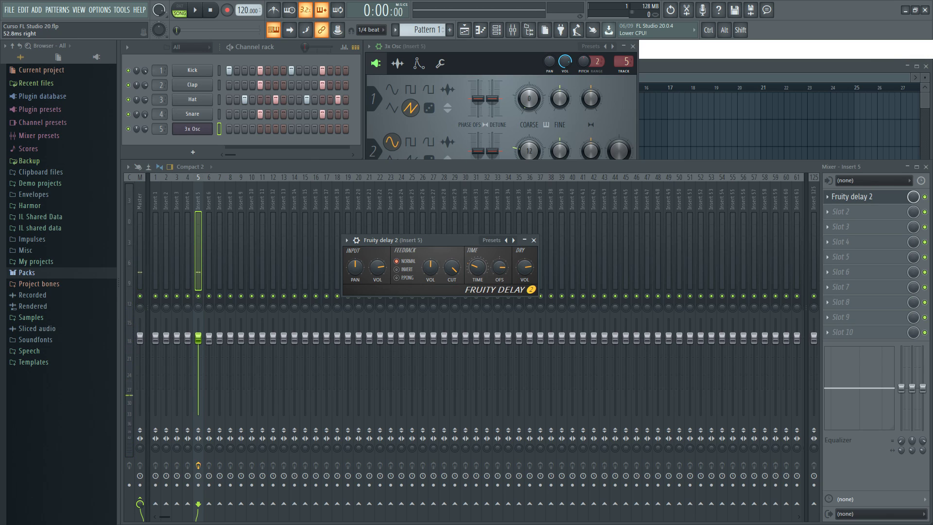
key(q)
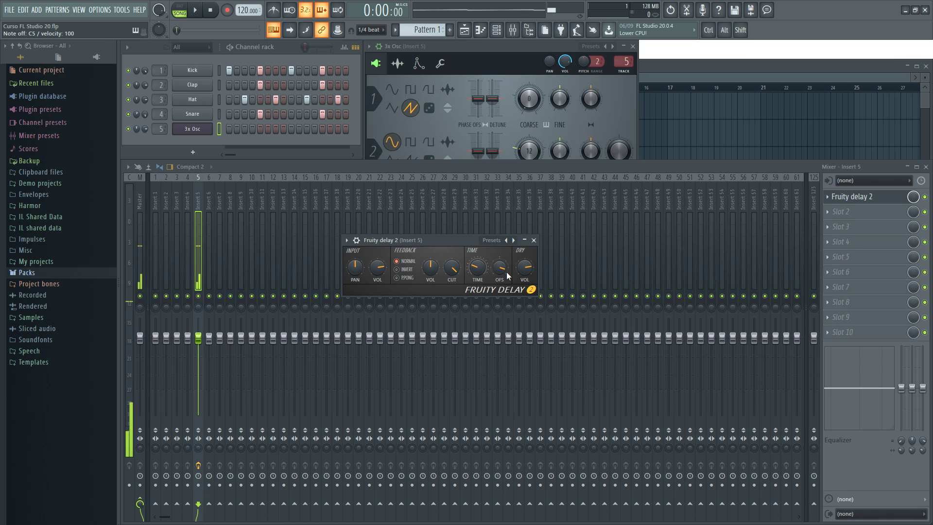
key(z)
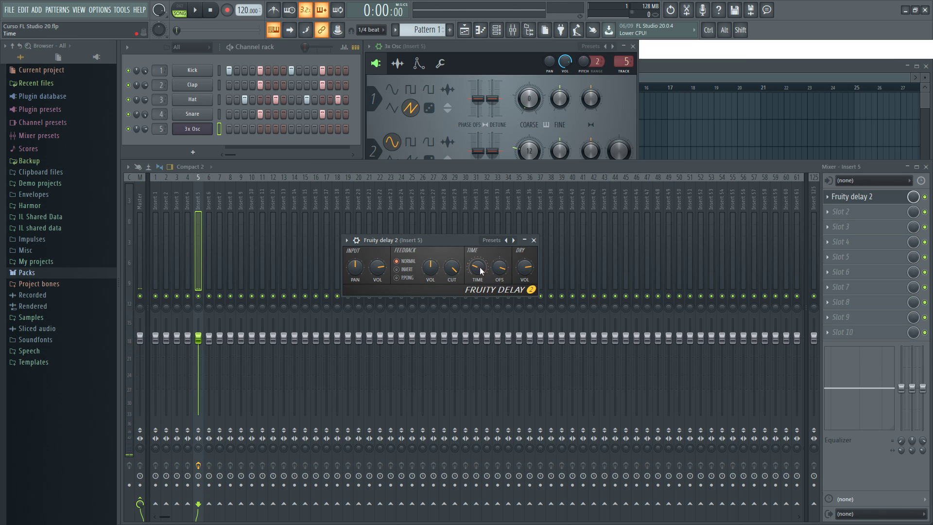
- With the delay time at its minimum, compare played notes with the input volume fully down and at its default
key(z)
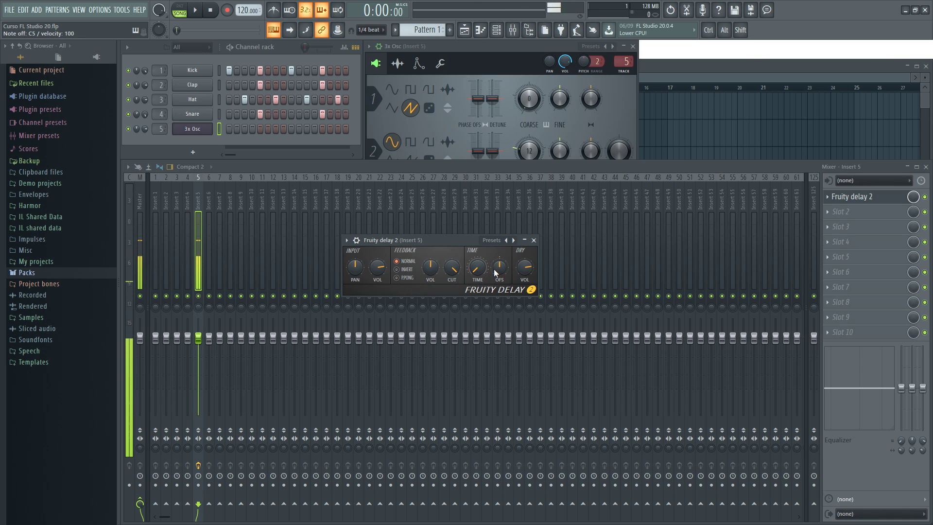
drag(378, 270, 376, 301)
key(z)
key(z)
alt+click(375, 271)
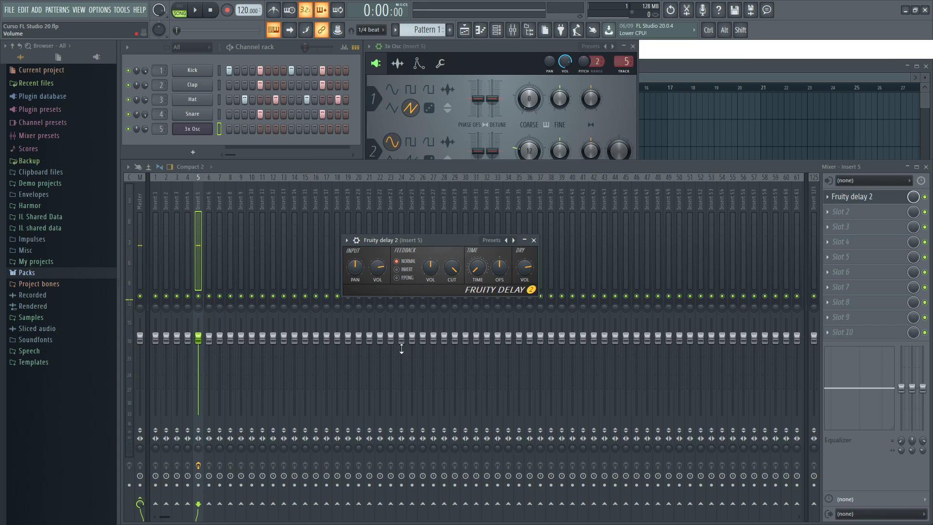
key(z)
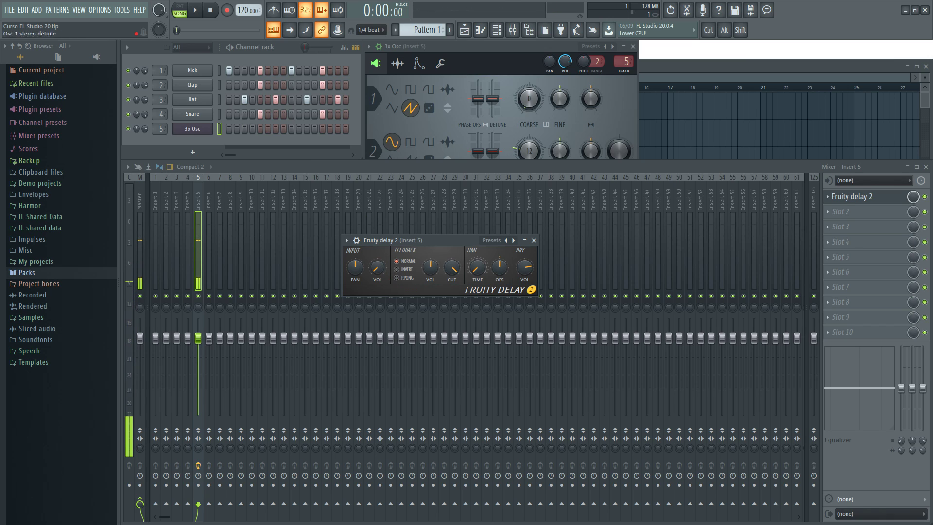
key(z)
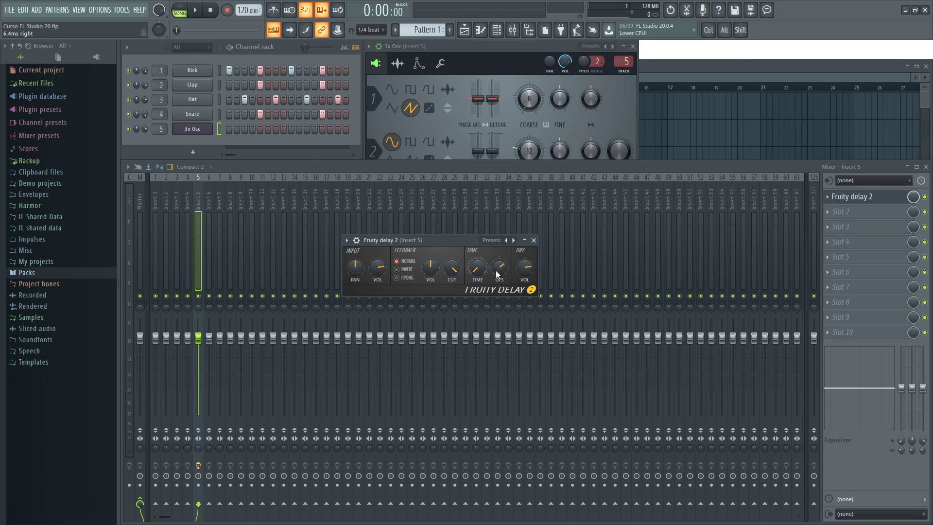
- Audition notes with the time offset at about 6.4 ms right and slightly higher
key(q)
drag(497, 268, 497, 264)
key(q)
key(q)
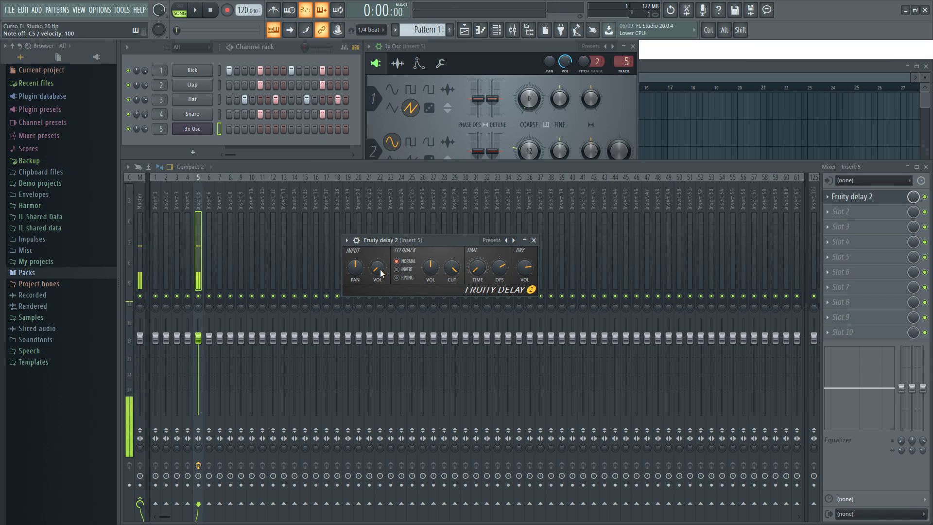
- Compare notes played with the offset applied at default and minimum input volume, leaving the input volume at its default
alt+click(380, 269)
key(q)
key(z)
drag(380, 268, 382, 278)
key(z)
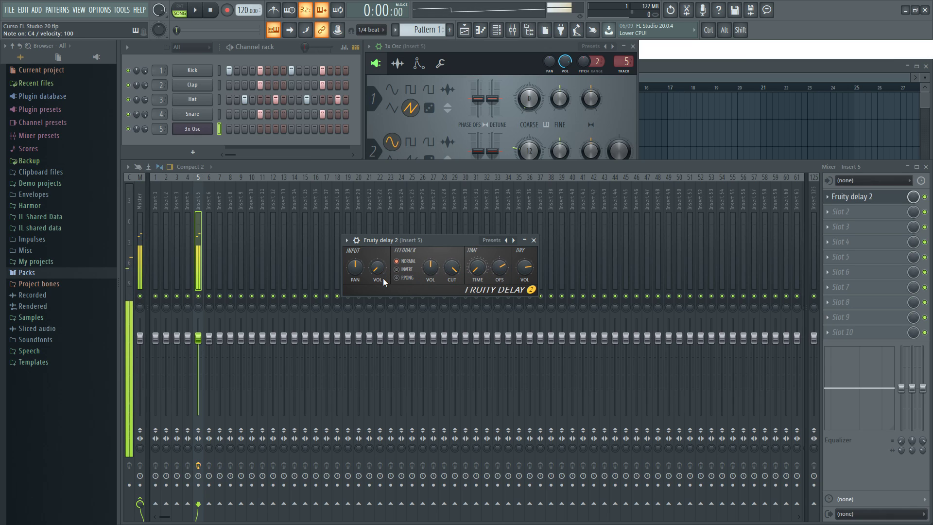
alt+click(380, 270)
key(z)
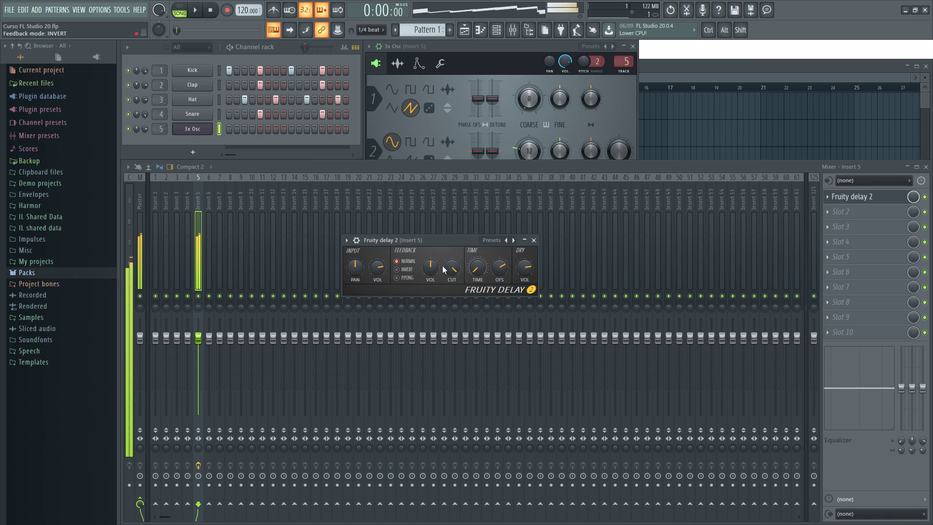
- Reduce the time offset while auditioning notes, and return it to 0.0 ms
drag(504, 266, 504, 270)
key(z)
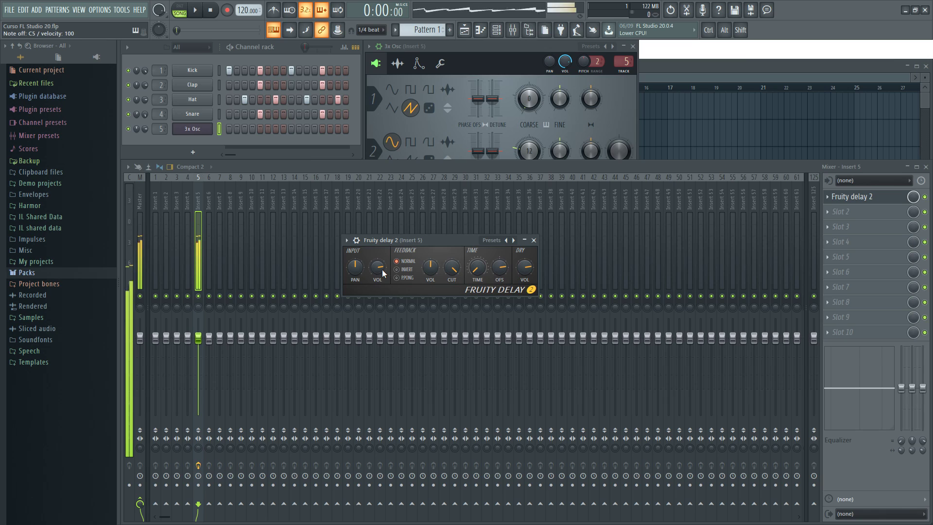
key(r)
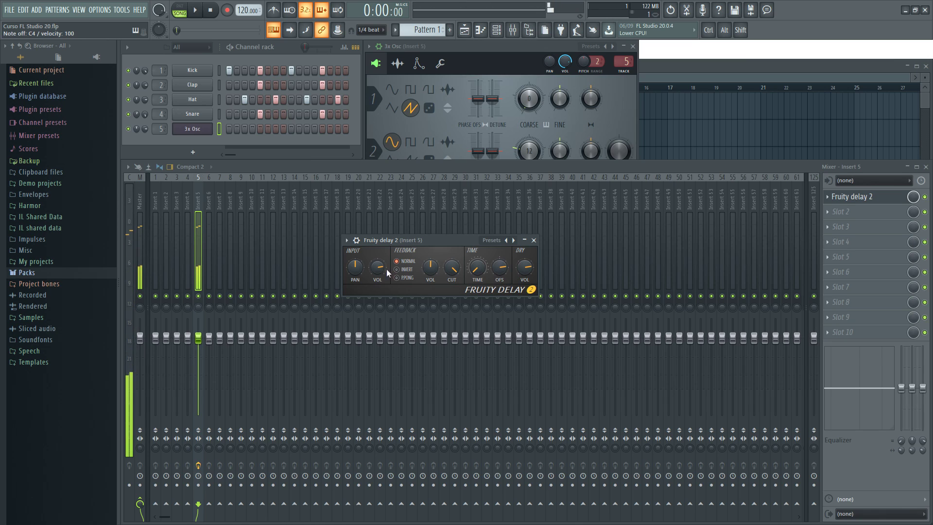
drag(500, 266, 502, 275)
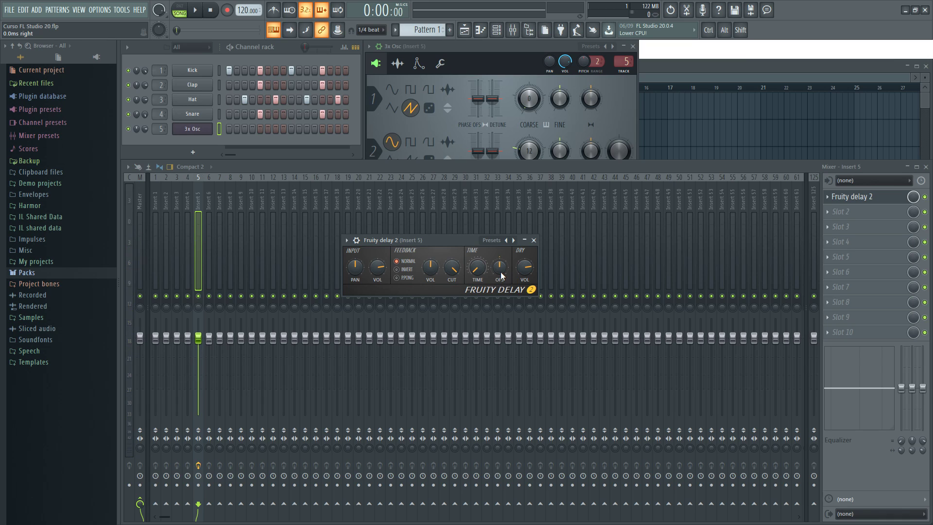
- Adjust the delay time, and show the 3x Osc volume envelope settings with the Fruity Delay 2 window placed below the keyboard
drag(456, 238, 448, 229)
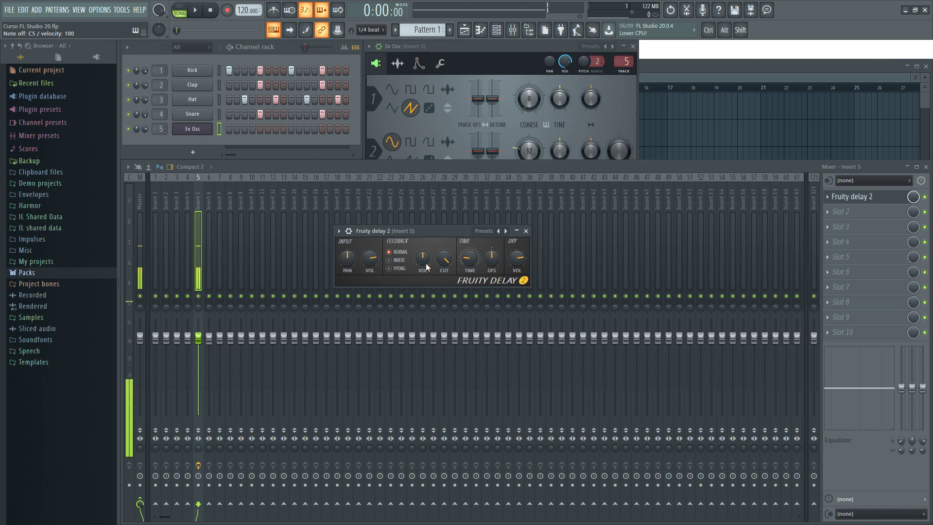
drag(470, 264, 471, 262)
click(470, 44)
click(440, 63)
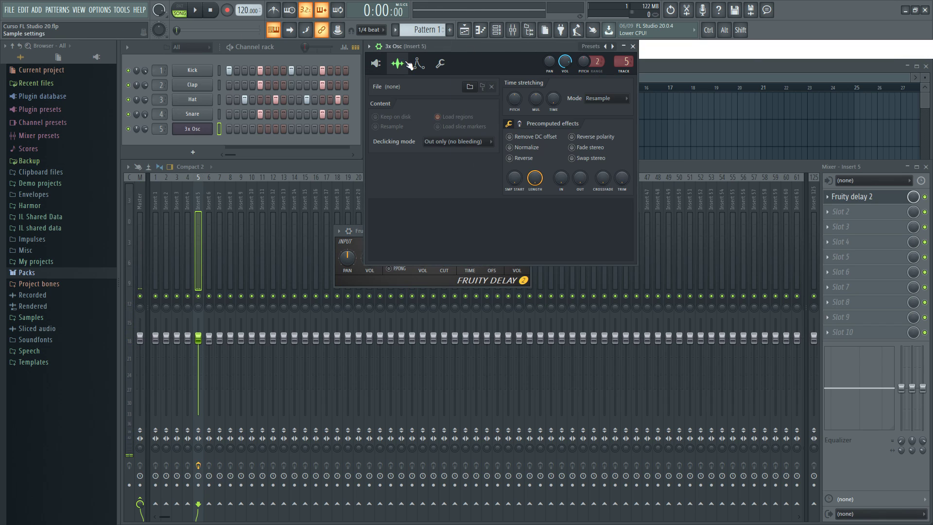
click(419, 63)
click(443, 281)
drag(430, 228, 469, 300)
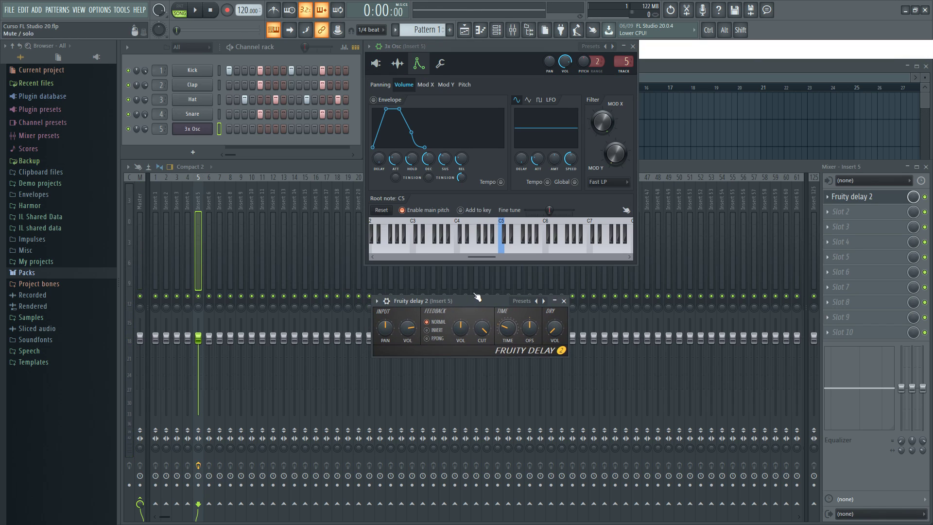
- Audition notes on the 3x Osc keyboard with the dry volume at minimum, raising the delay time to about 7.33 between notes
click(508, 253)
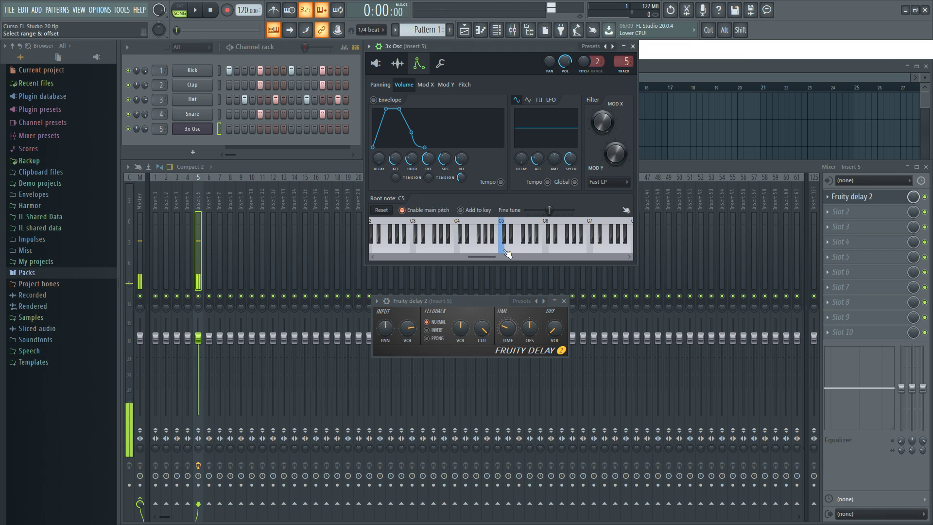
click(506, 251)
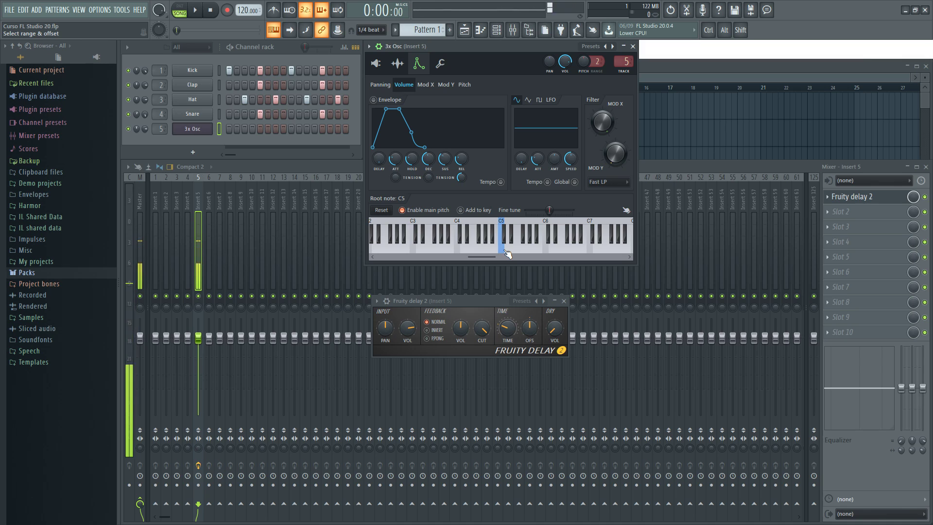
drag(505, 327, 506, 311)
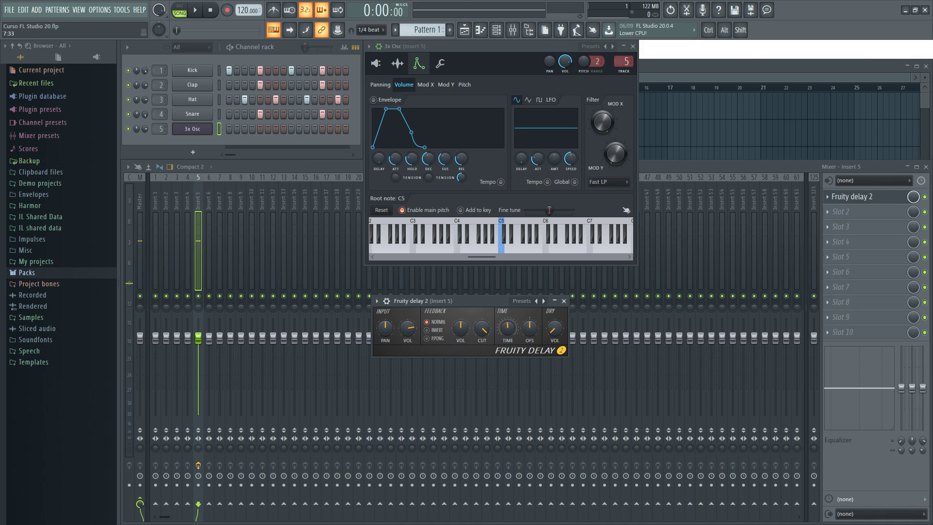
click(552, 253)
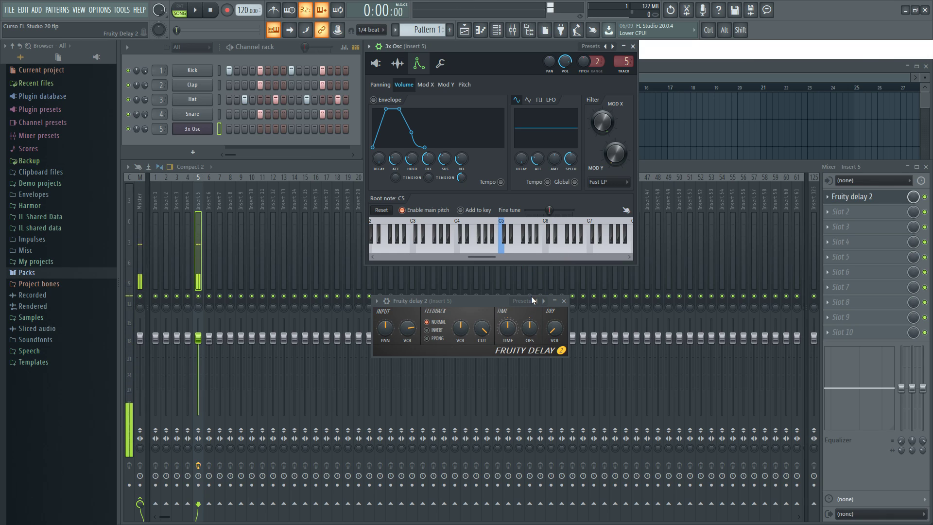
- Audition a note with the dry volume at maximum, and return the dry volume to its default
drag(561, 336, 559, 333)
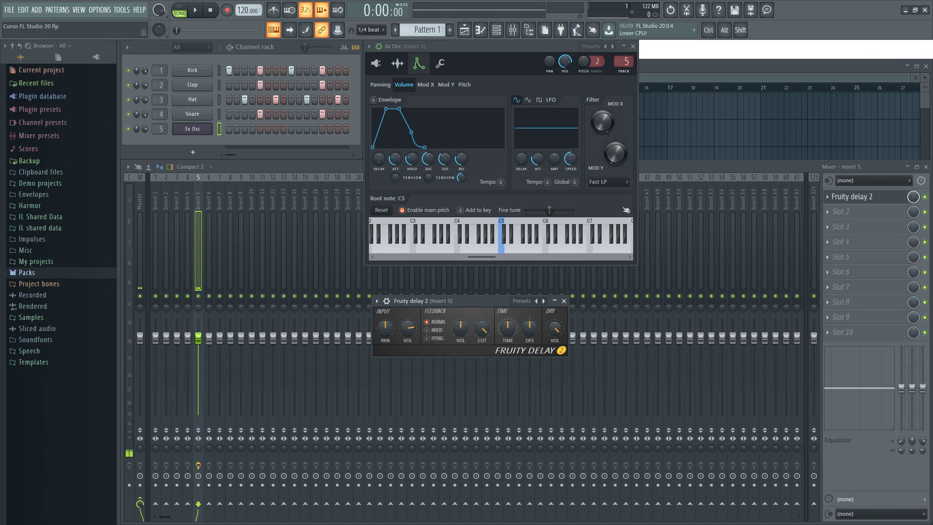
click(547, 249)
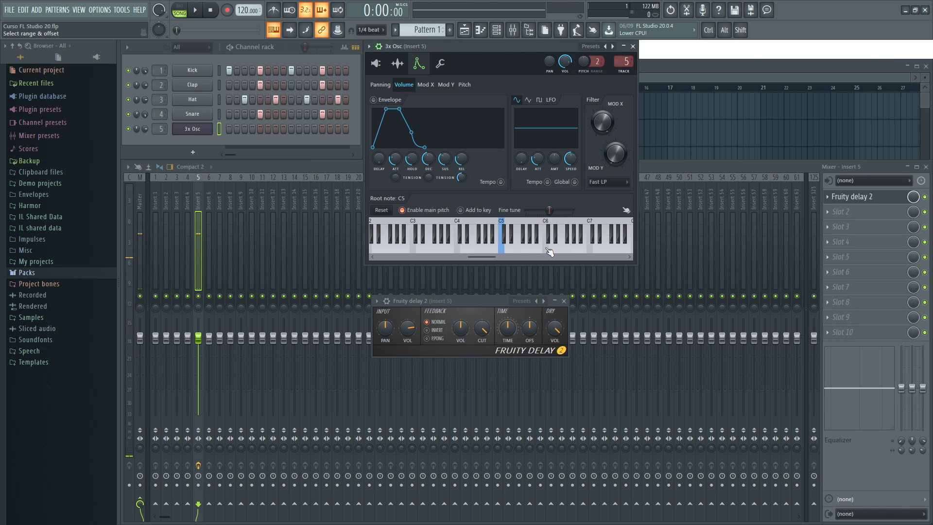
click(557, 330)
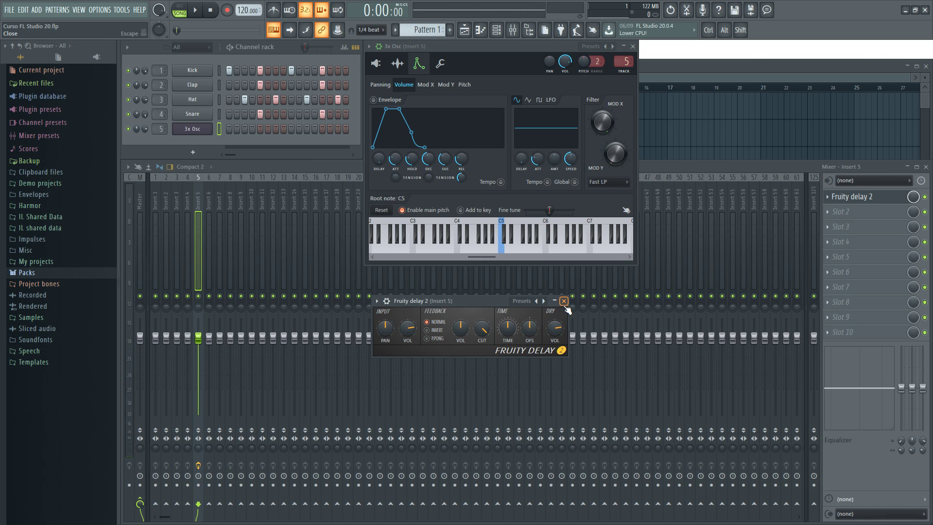
- Close the 3x Osc and Fruity Delay 2 windows
click(633, 46)
drag(465, 297, 437, 194)
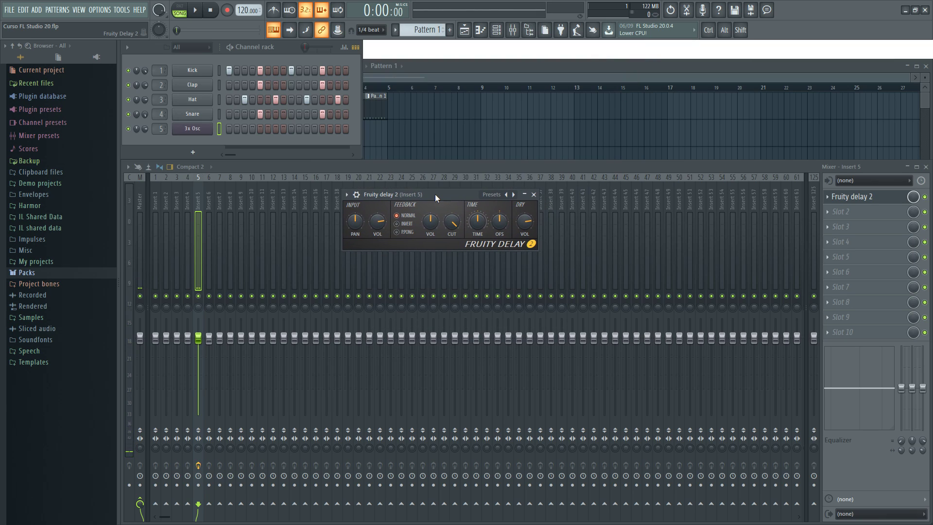
drag(441, 195, 453, 228)
click(530, 231)
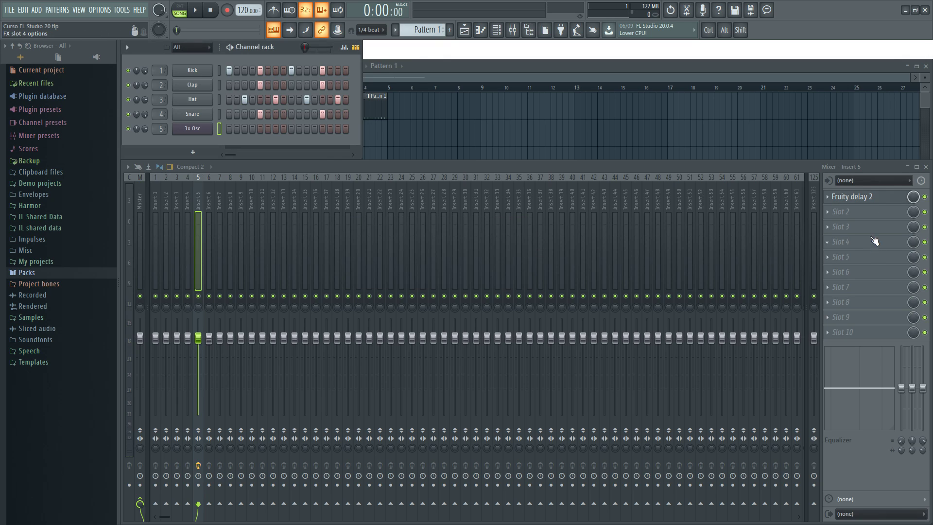
- Load Fruity Delay 3 into effect slot 2 of Insert 5 and position its window over the middle of the mixer
click(838, 217)
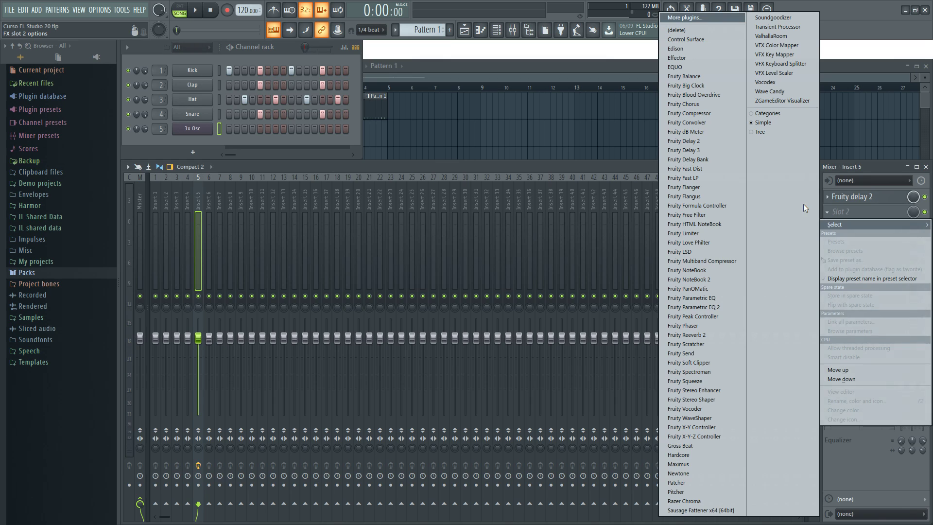
click(709, 150)
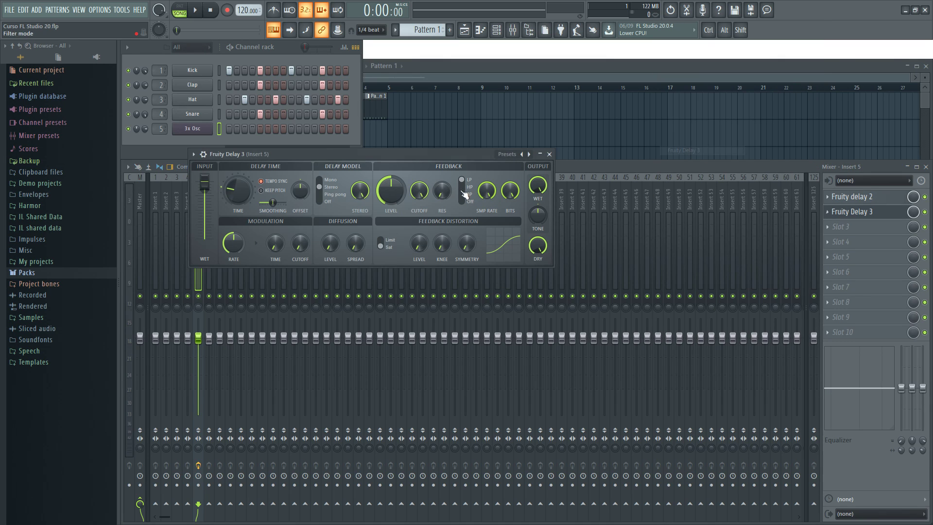
drag(421, 153, 465, 205)
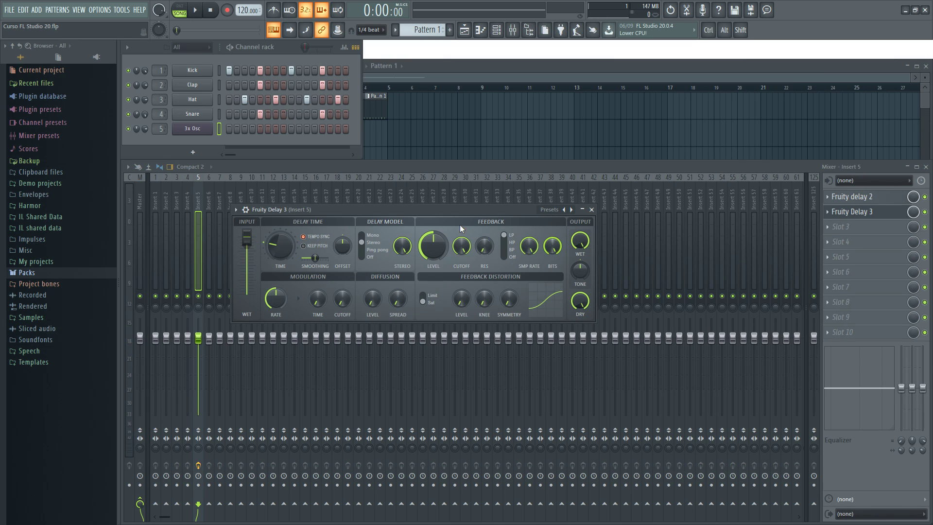
drag(442, 211, 457, 205)
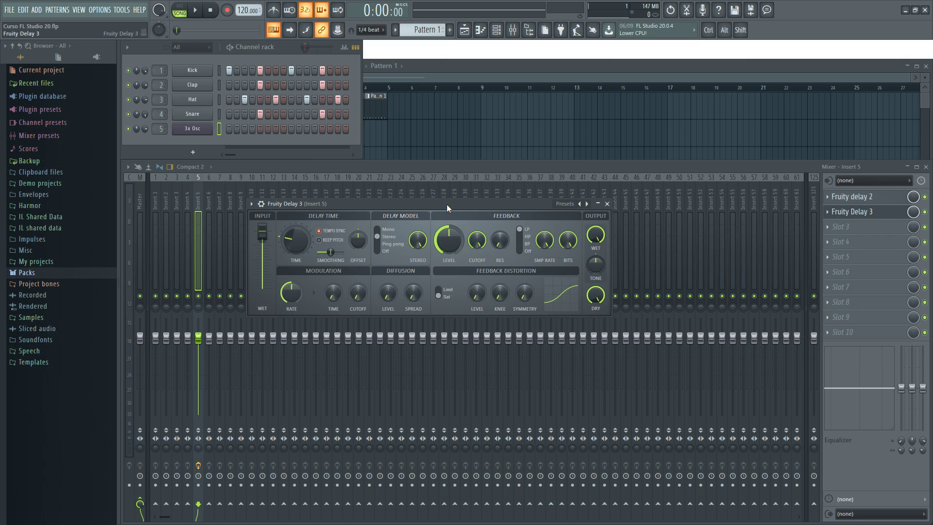
drag(447, 205, 450, 205)
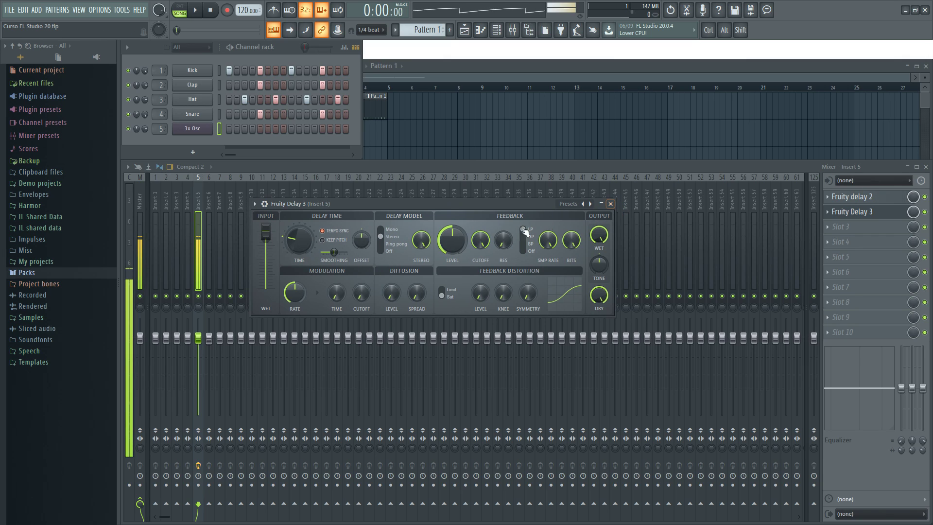
- Set Fruity Delay 3 to Ping pong with Keep pitch enabled, and try its delay time and smoothing controls
click(329, 241)
mouse_move(299, 240)
mouse_down()
mouse_move(299, 226)
mouse_move(300, 243)
mouse_up()
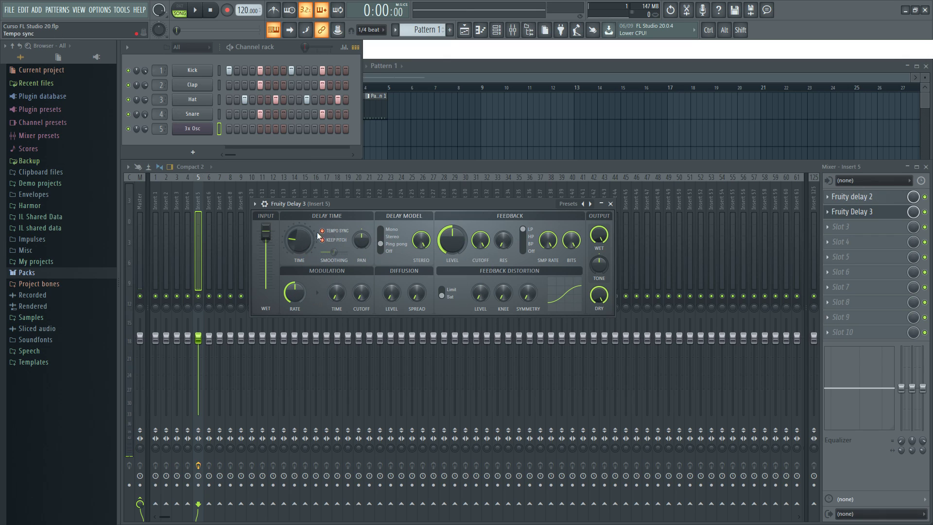
drag(331, 252, 304, 253)
- Raise the modulation rate to about 2.2 Hz, and lower the delay time with tempo sync turned off
drag(294, 293, 294, 286)
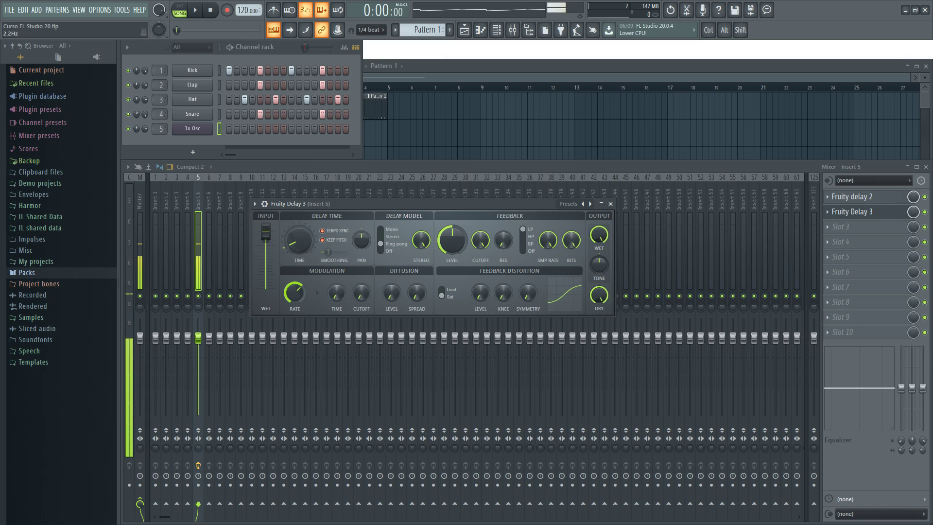
mouse_move(305, 244)
mouse_down()
mouse_move(301, 229)
mouse_move(301, 253)
mouse_up()
click(323, 231)
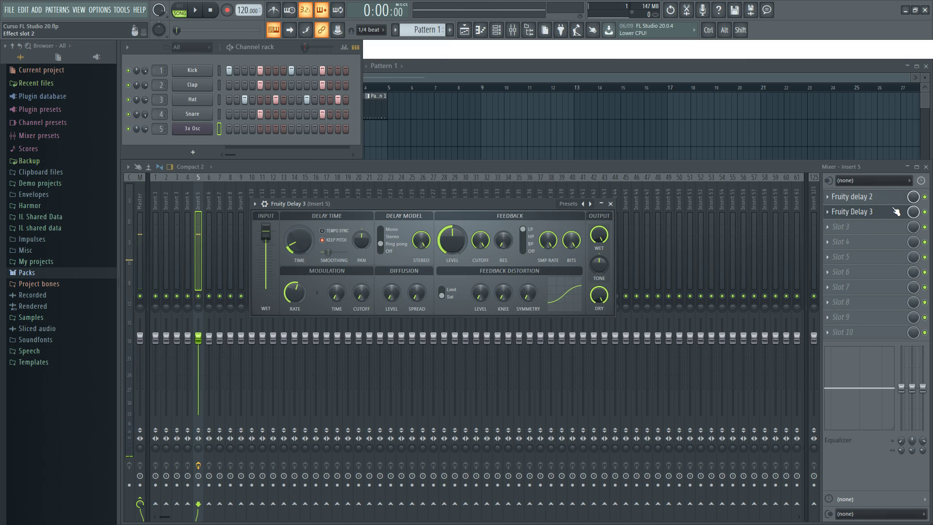
- Bypass Fruity Delay 3 and load Fruity Delay Bank into effect slot 3 of Insert 5, with its window moved above the mixer's middle
click(925, 211)
click(902, 217)
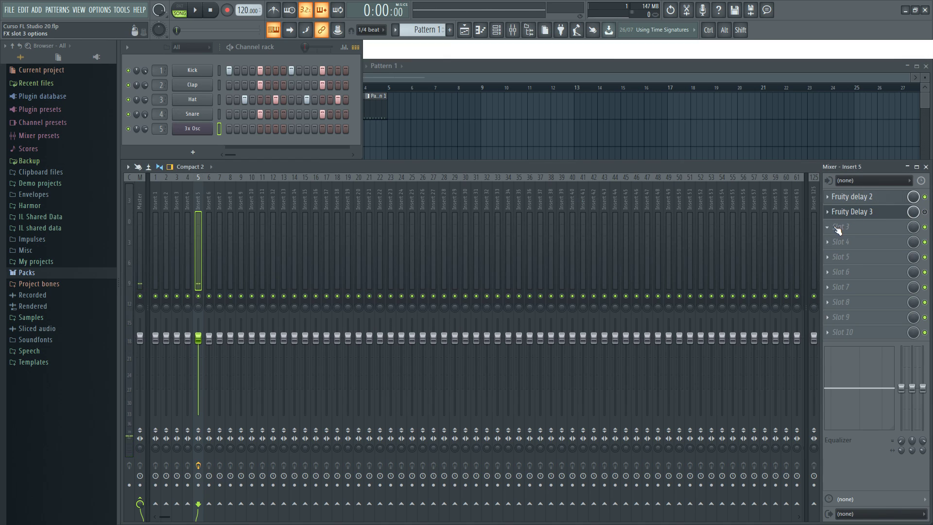
click(832, 227)
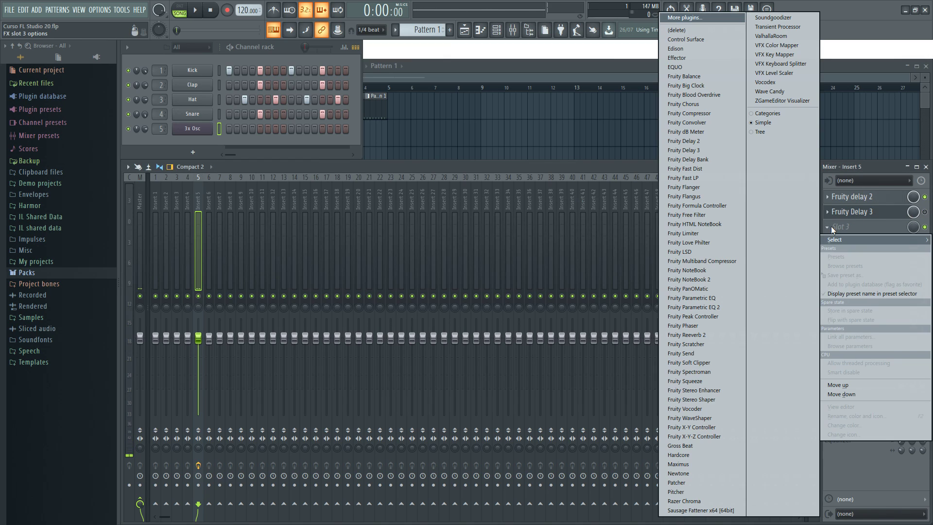
click(711, 159)
drag(544, 182, 513, 120)
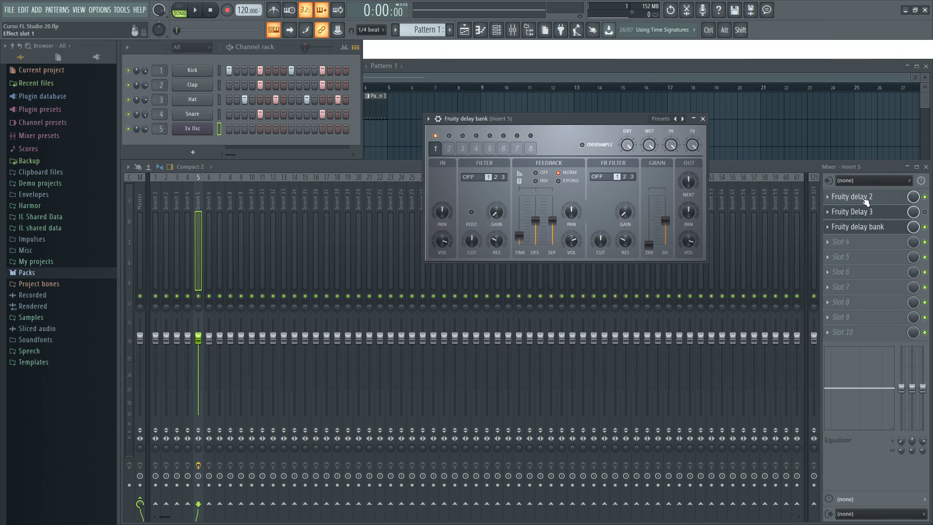
- Show Fruity Delay 2 side by side with Fruity Delay Bank, and view the bank's delay units 8 and 1
click(874, 201)
drag(450, 226, 345, 152)
click(556, 125)
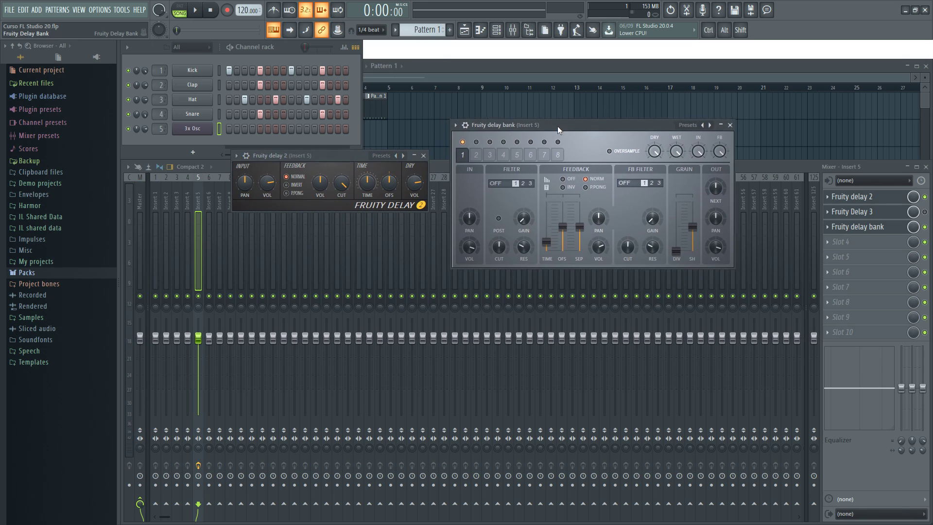
drag(556, 124, 552, 138)
drag(345, 160, 340, 205)
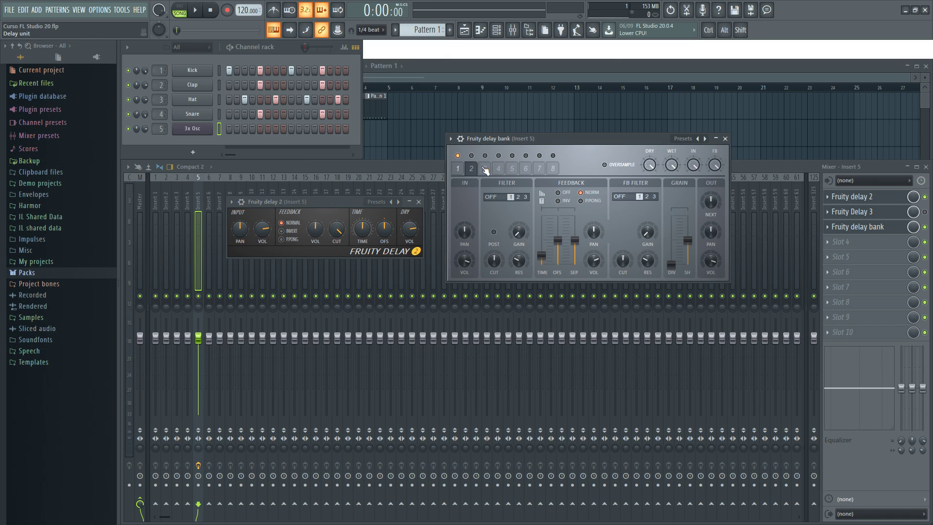
click(553, 170)
click(460, 169)
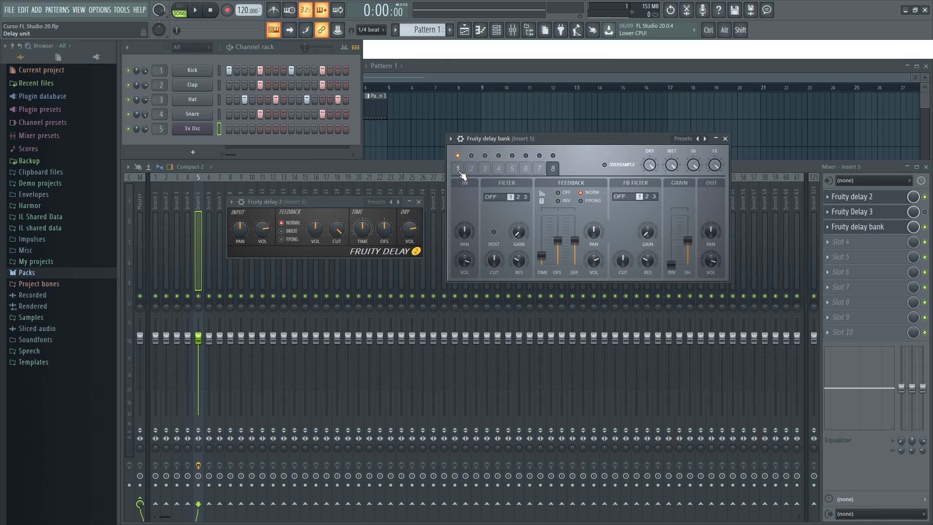
- Close the Fruity Delay 2, Fruity Delay Bank and Fruity Delay 3 windows
click(411, 209)
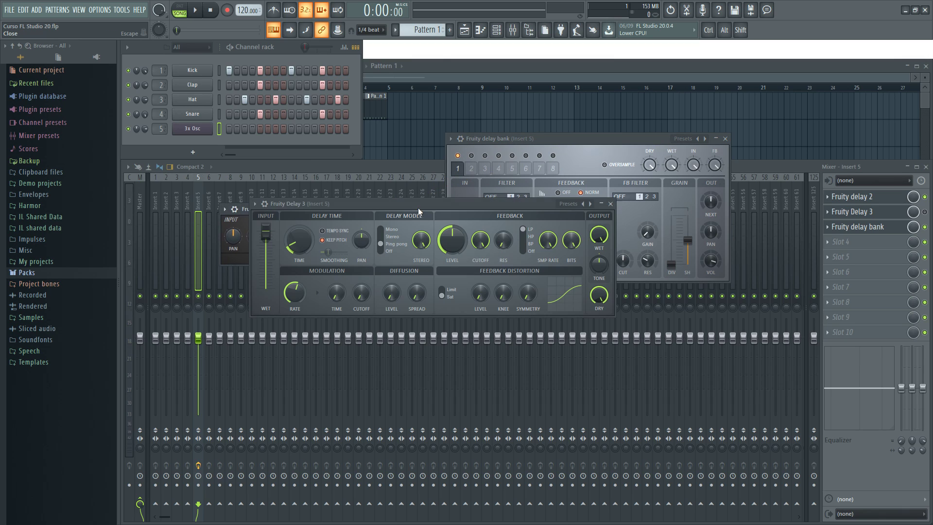
click(725, 138)
click(610, 204)
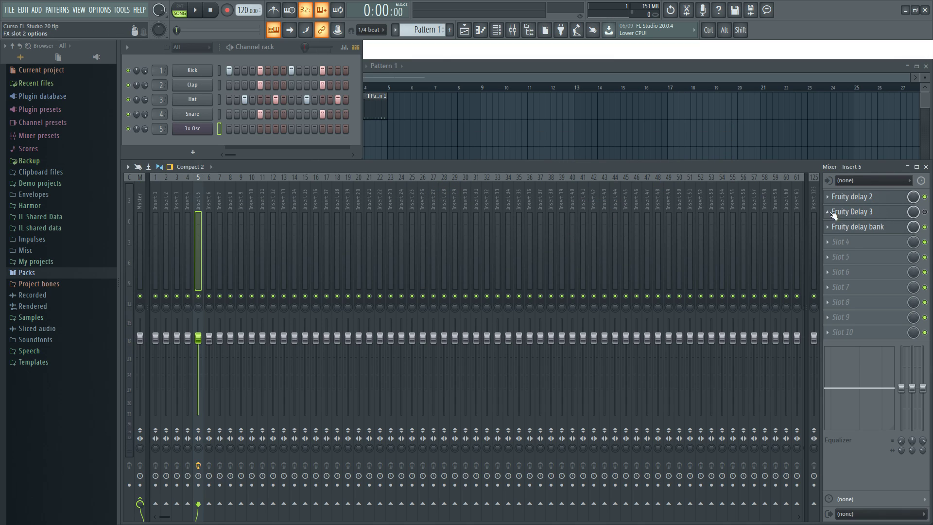
- Reopen Fruity Delay 2 over the middle of the mixer and switch Fruity Delay 3 back on in slot 2
click(875, 197)
drag(357, 208, 437, 208)
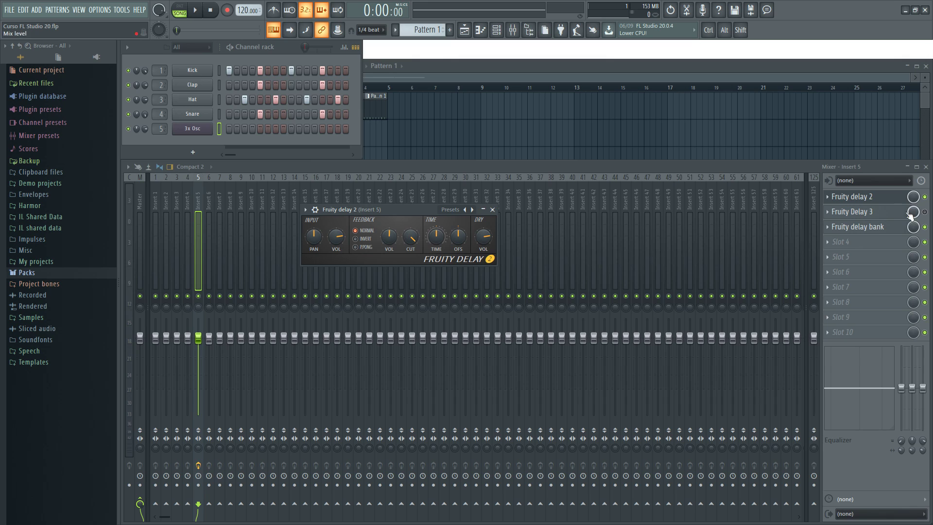
click(891, 214)
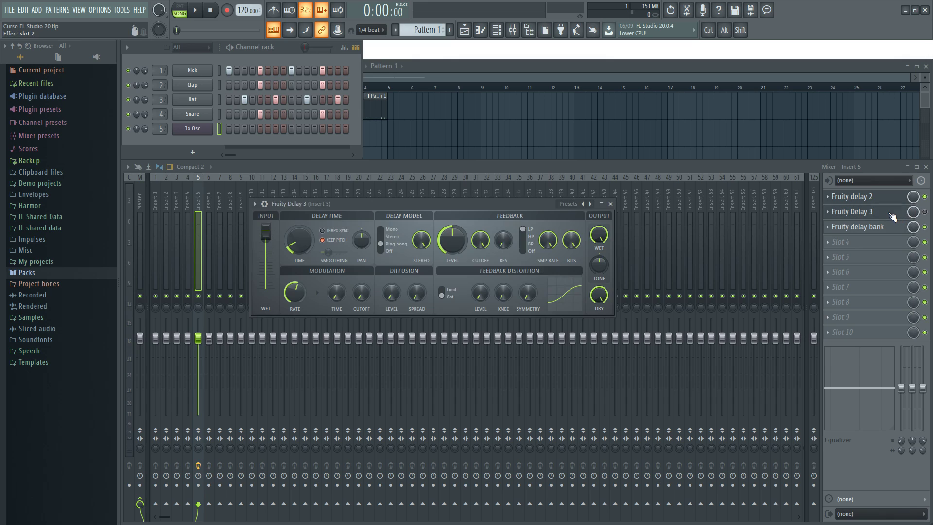
click(925, 212)
- Bring up Fruity Delay Bank for a last look, close its window, and save the project
click(889, 226)
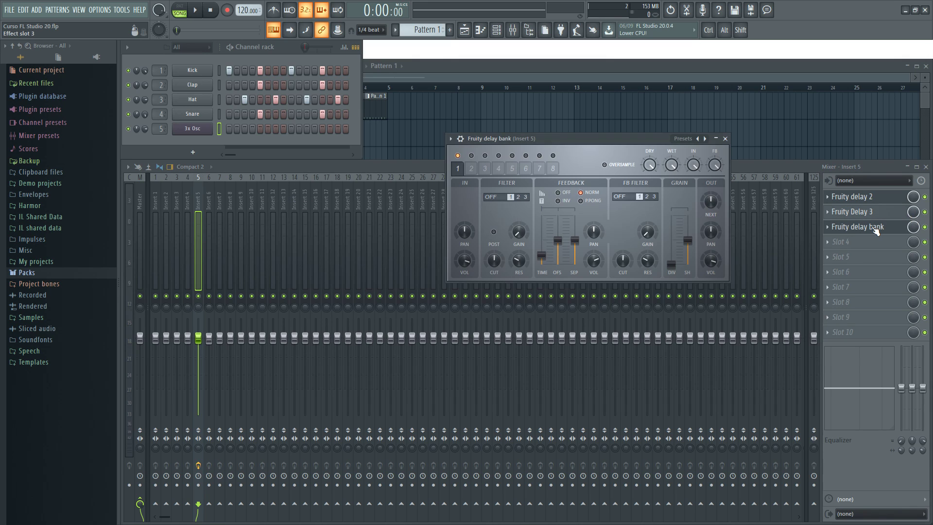
click(725, 139)
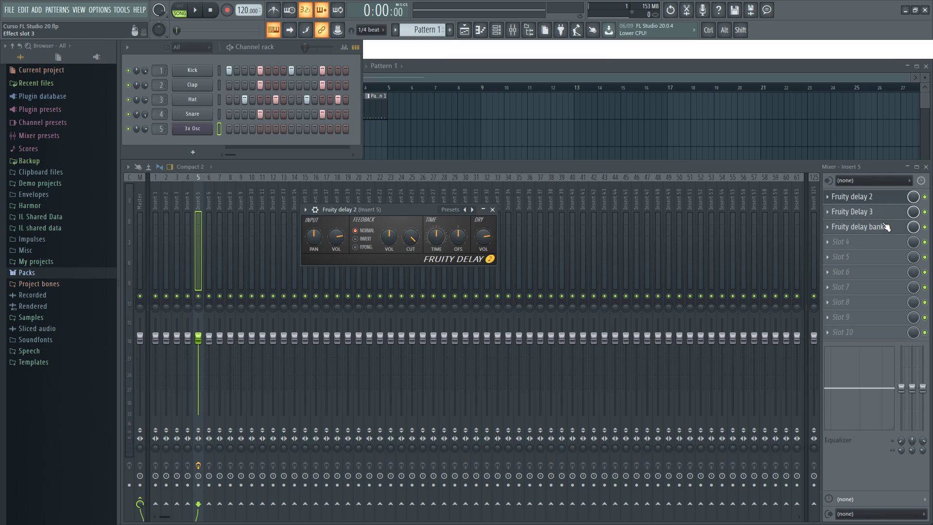
key(ctrl+s)
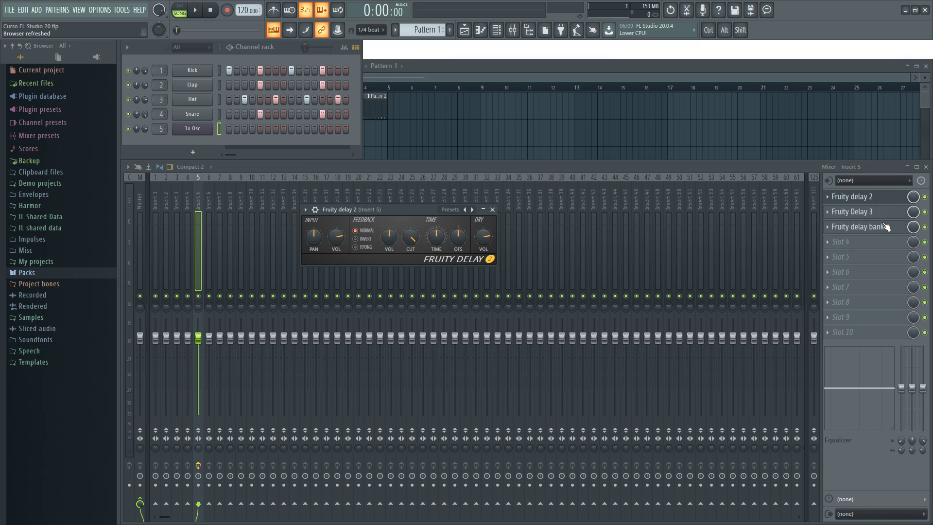